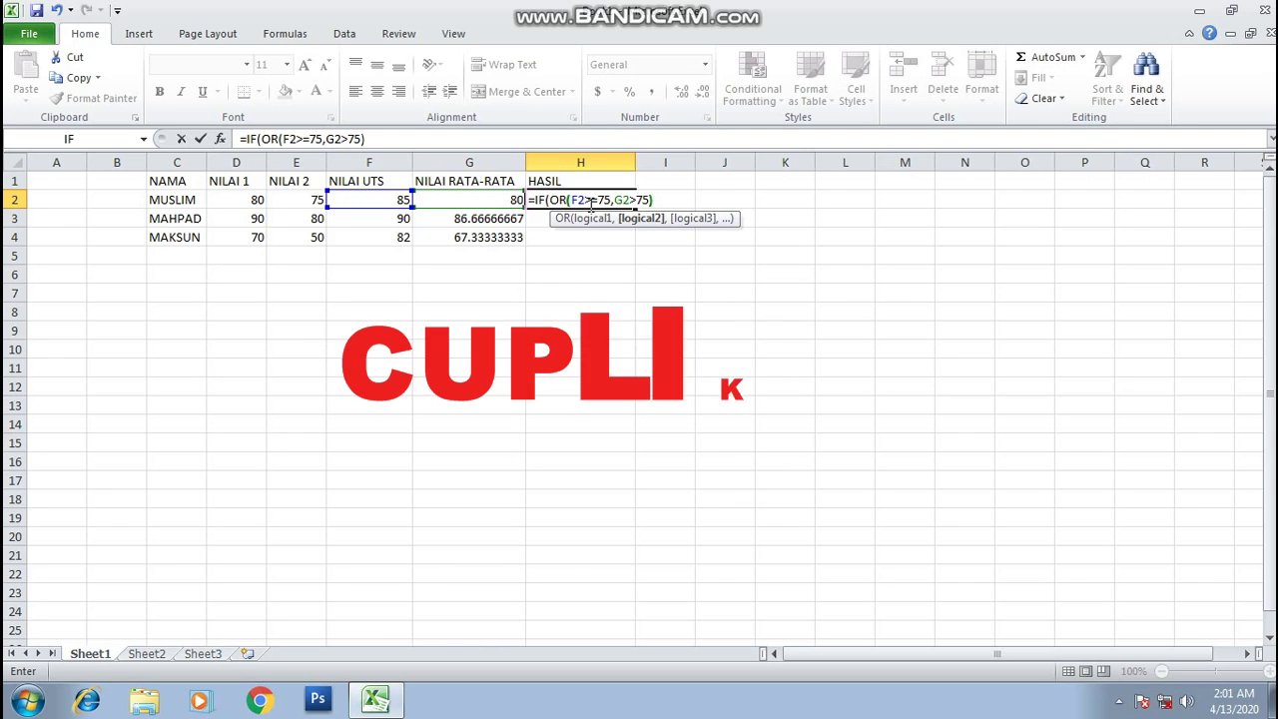
# - Close the OR condition in H2's IF formula and begin its true result with the text "LULU
pyautogui.write(')')
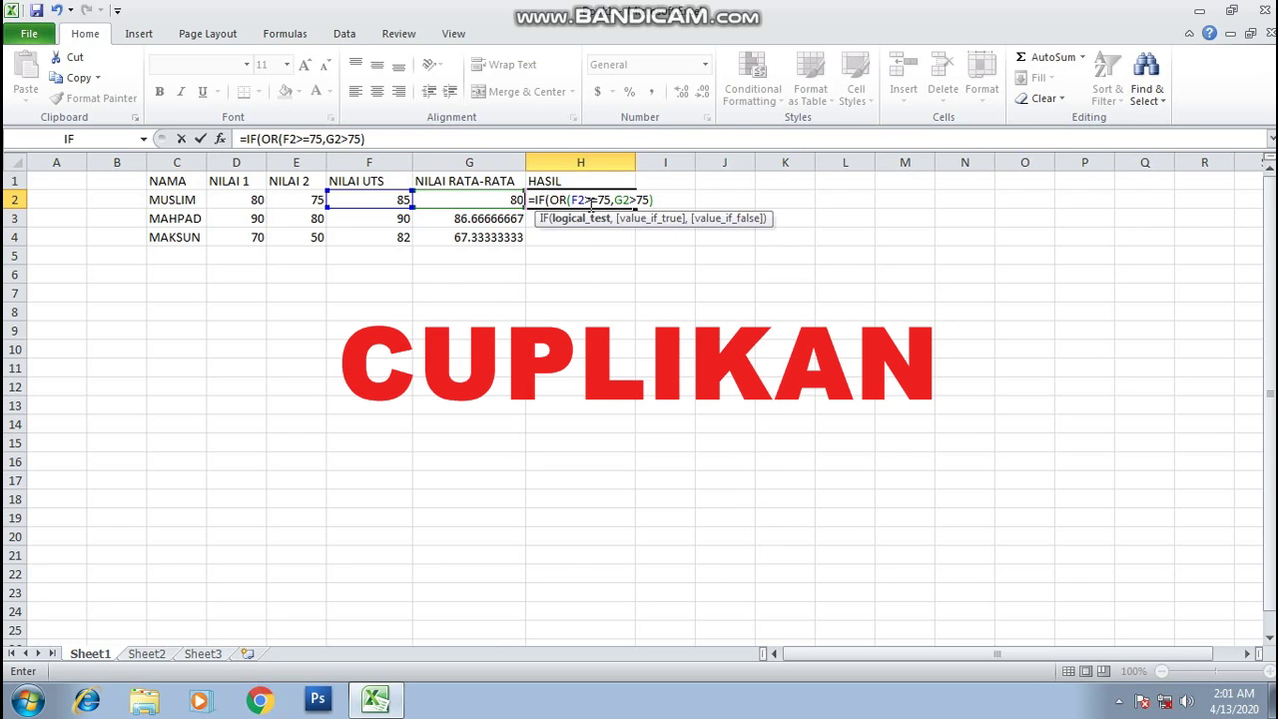
pyautogui.write(',')
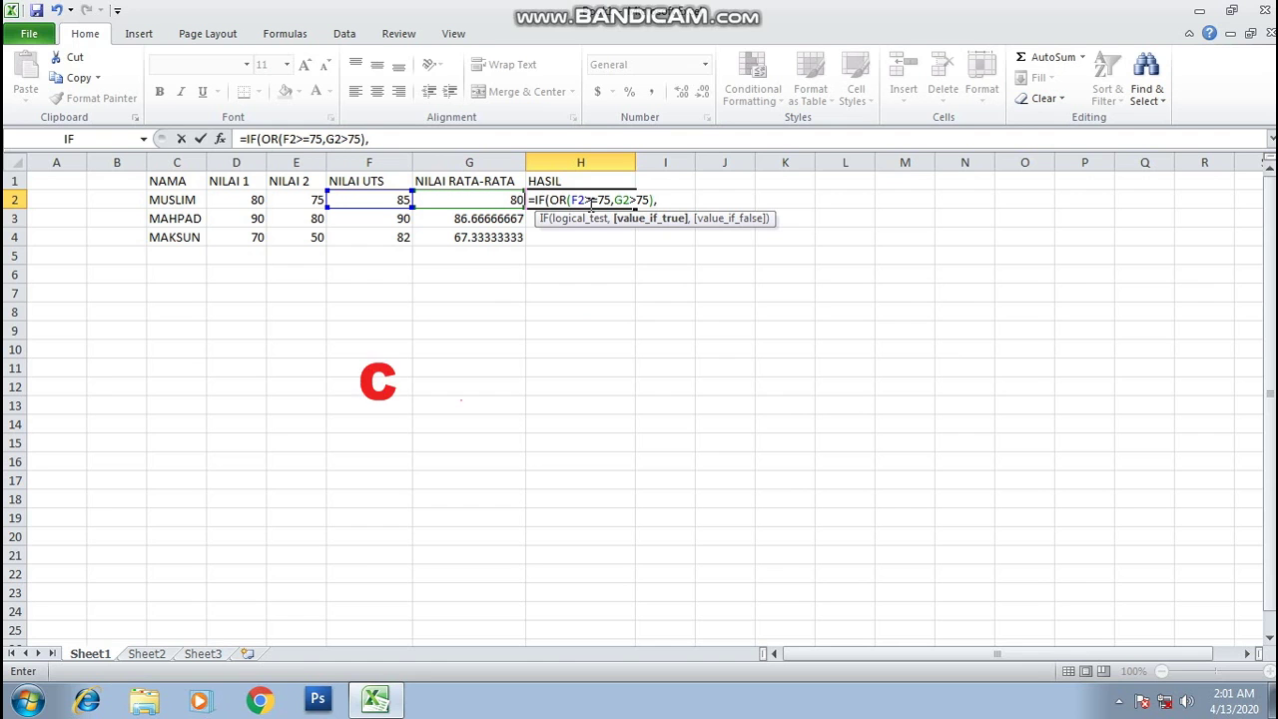
pyautogui.write('"LULU')
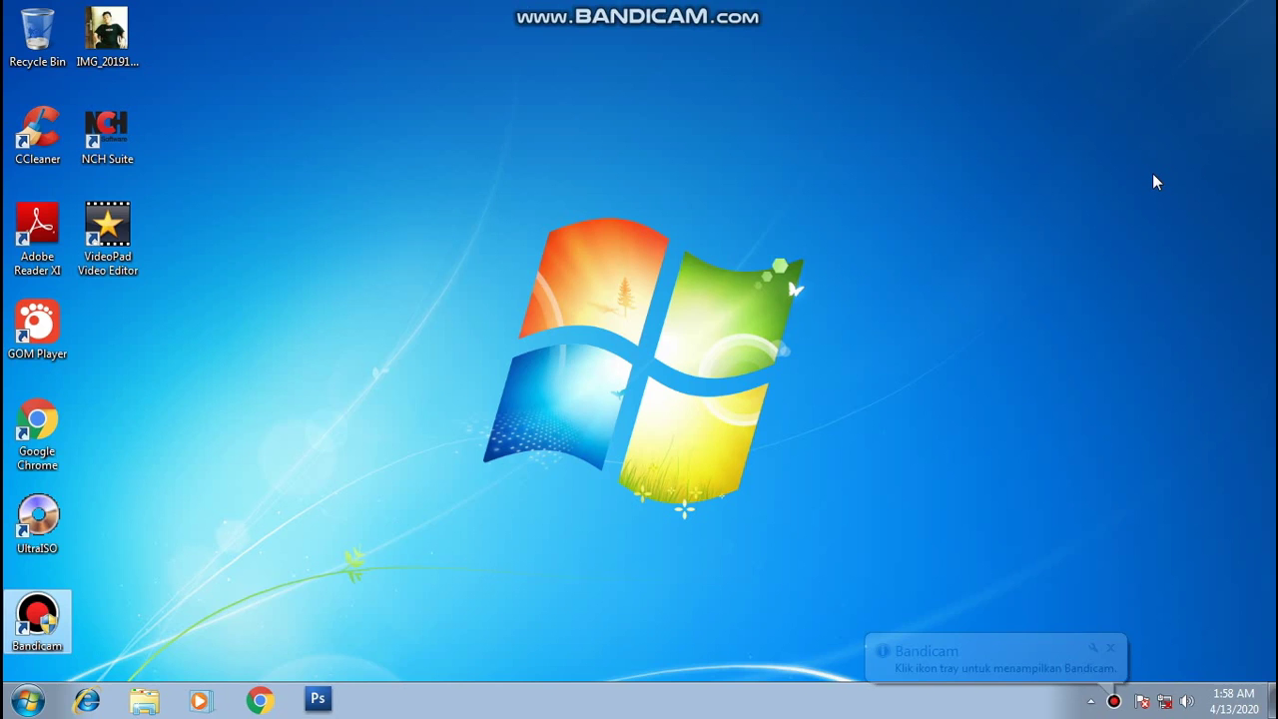
# - Open Microsoft Excel 2010 with a blank workbook
pyautogui.click(45, 698)
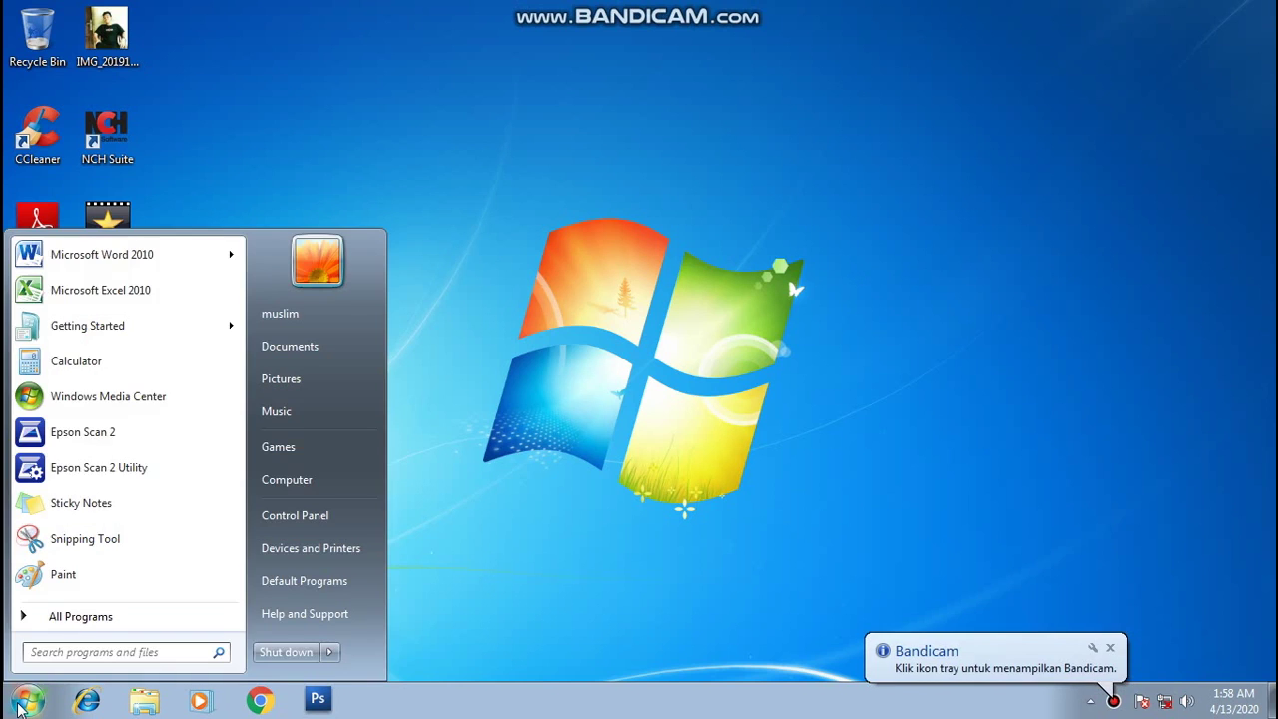
pyautogui.click(185, 291)
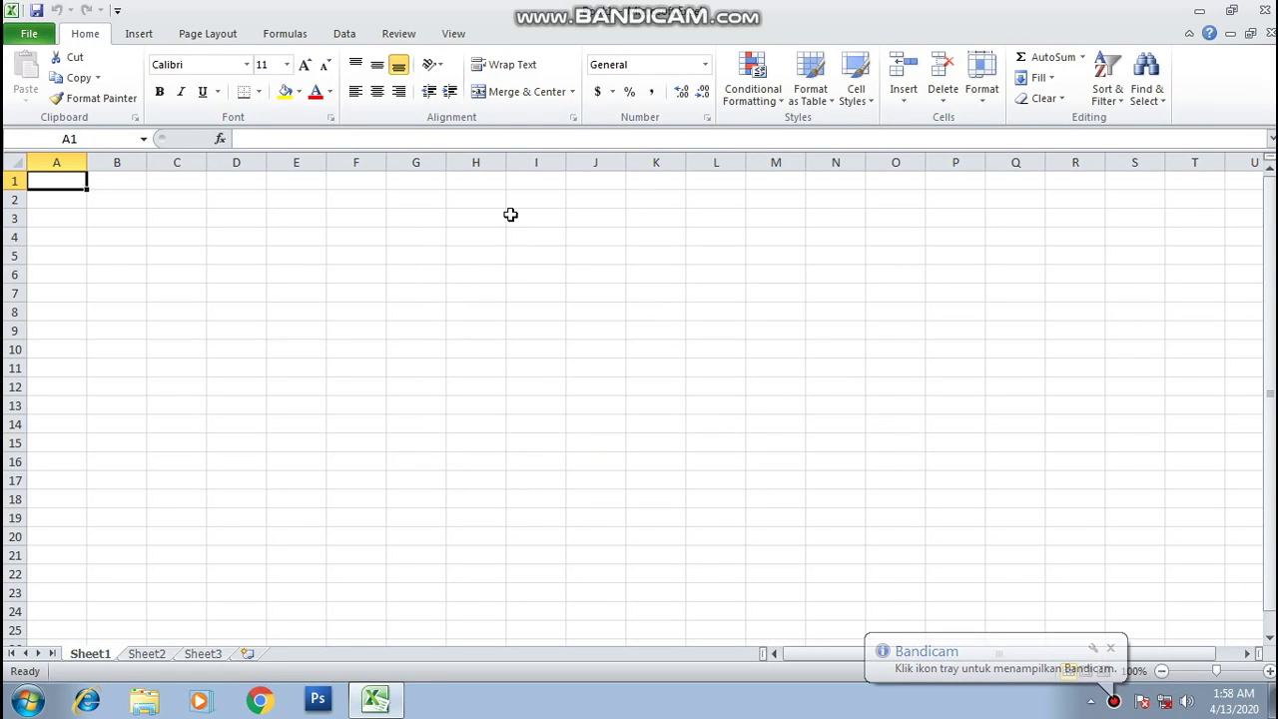
# - Enter the headers NAMA, NILAI 1, NILAI 2 and NILAI UTS in C1:F1 and widen column F
pyautogui.click(189, 189)
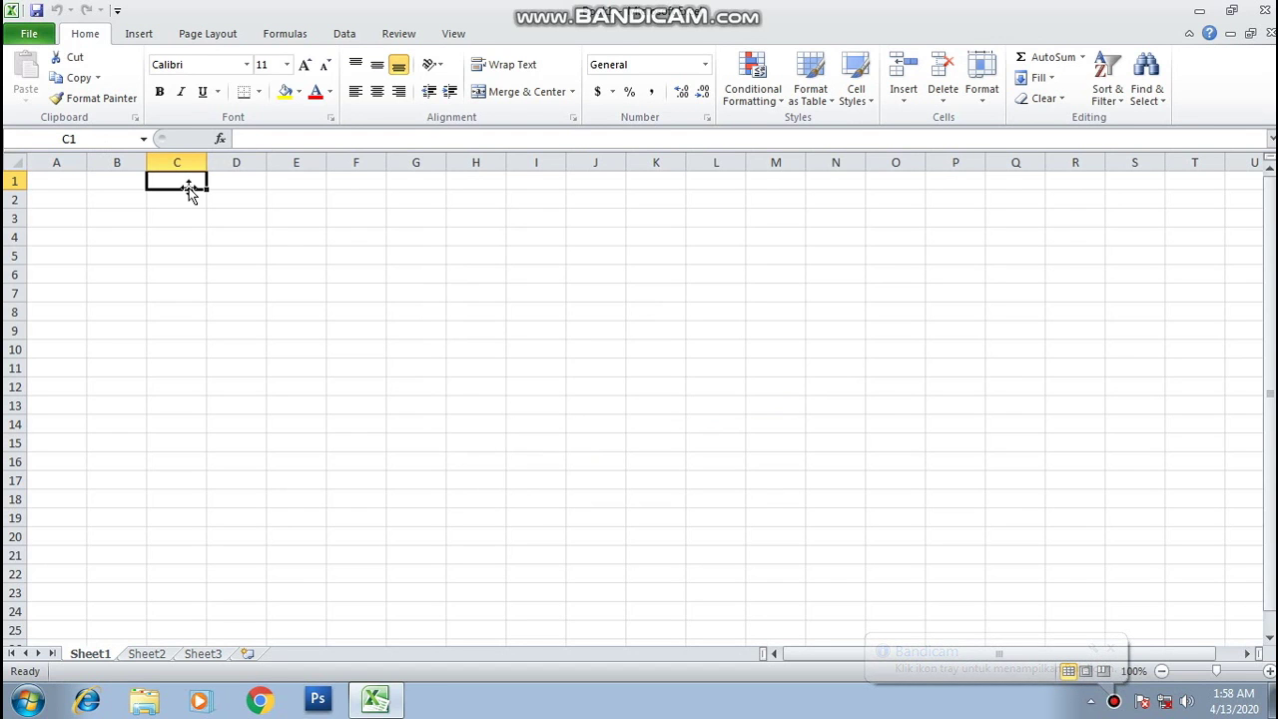
pyautogui.write('NA')
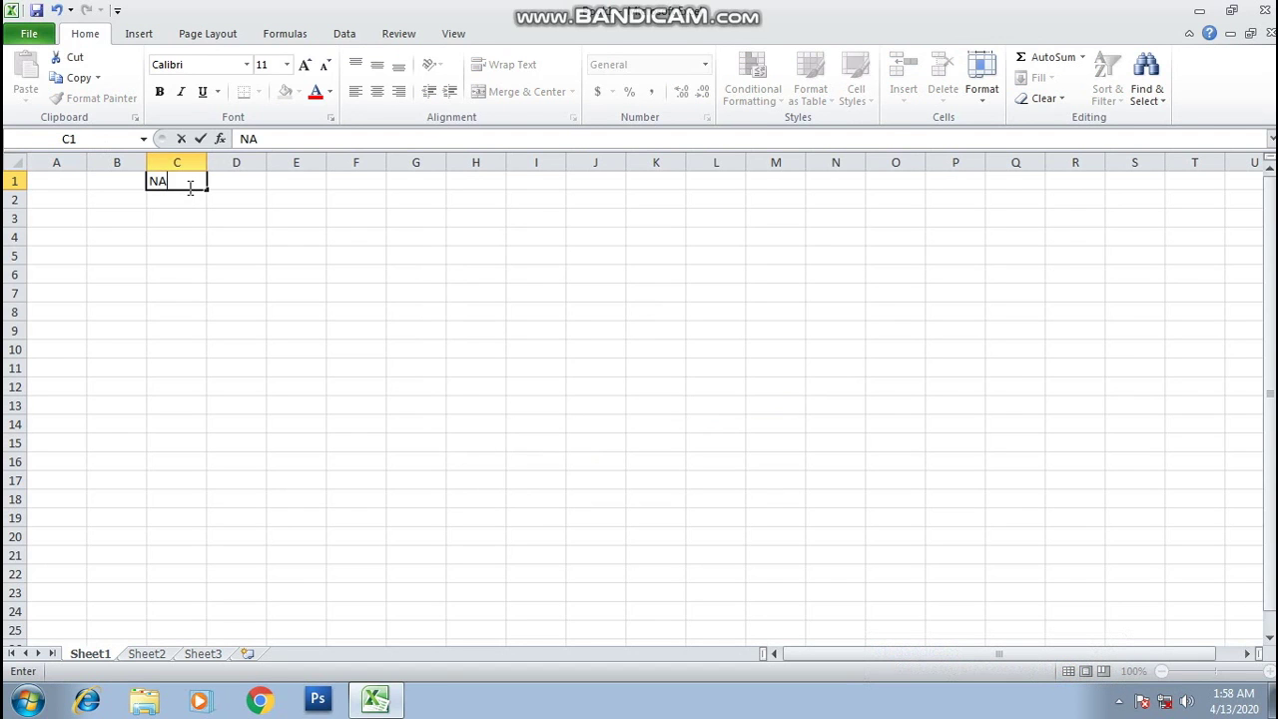
pyautogui.write('MA')
pyautogui.press('Tab')
pyautogui.write('NILAI')
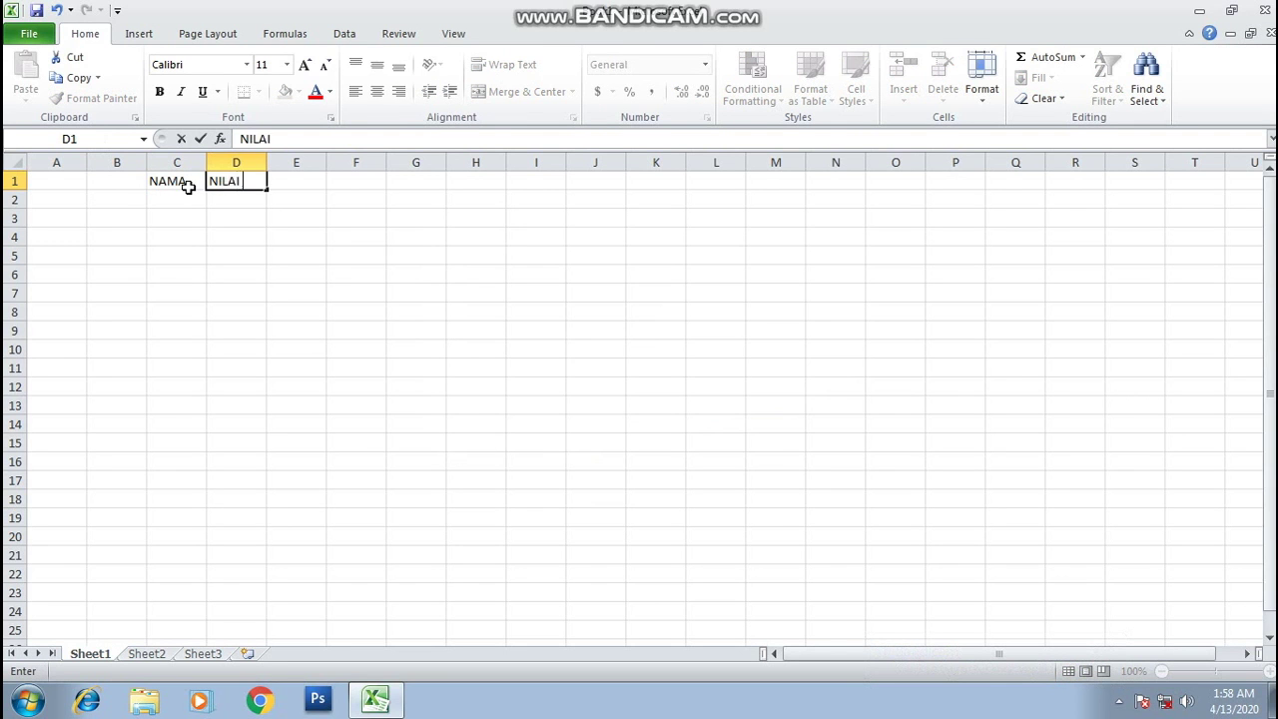
pyautogui.write(' 1')
pyautogui.press('Tab')
pyautogui.write('NILAI ')
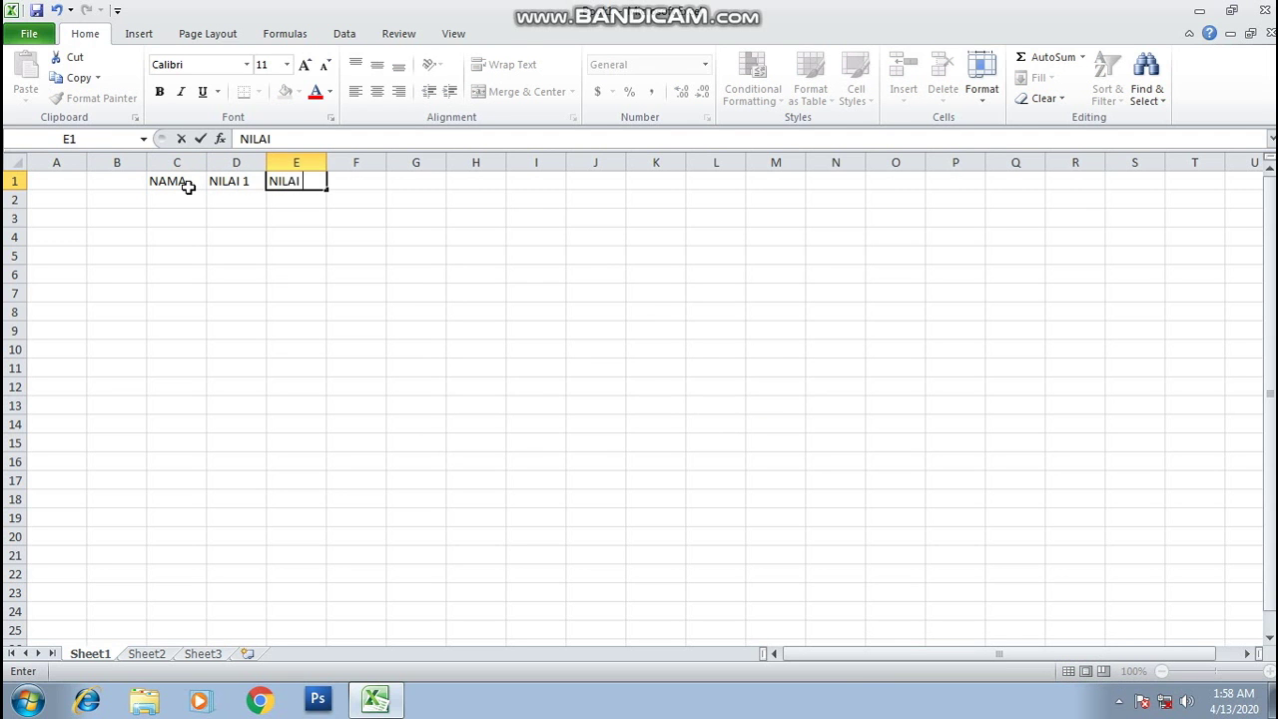
pyautogui.write('2')
pyautogui.press('Tab')
pyautogui.write('NILA')
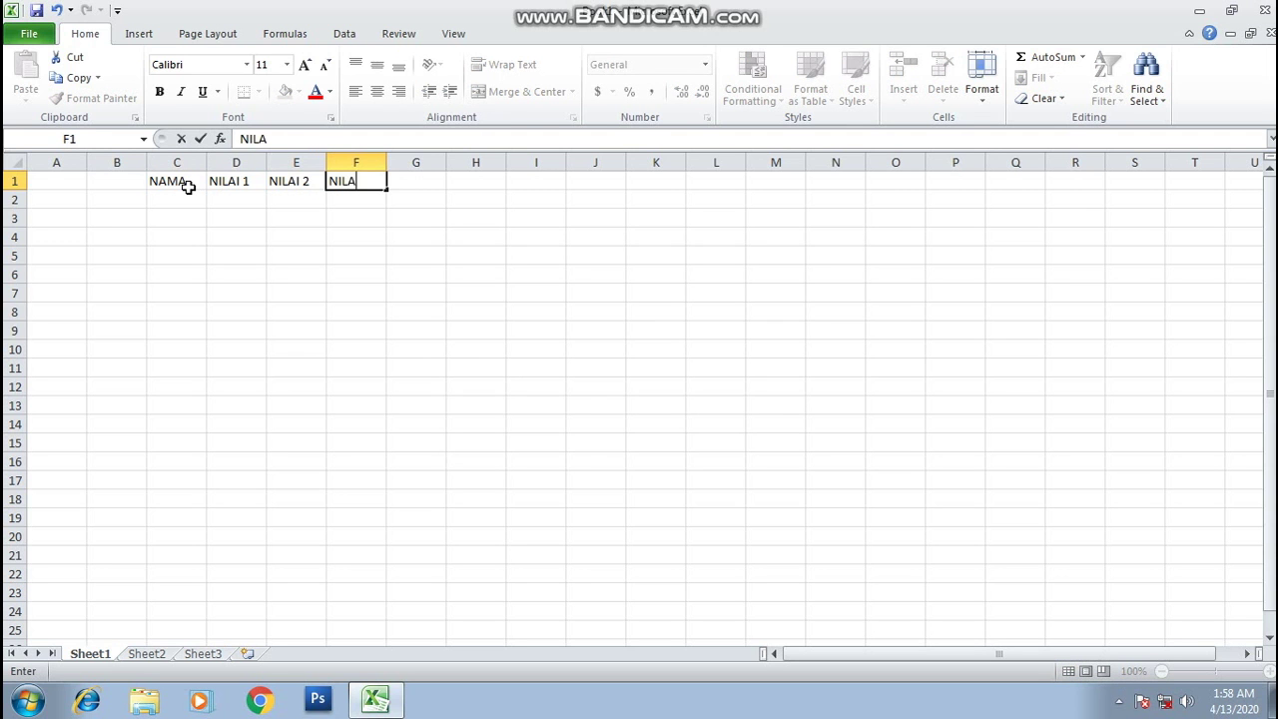
pyautogui.write('I UTS')
pyautogui.press('Tab')
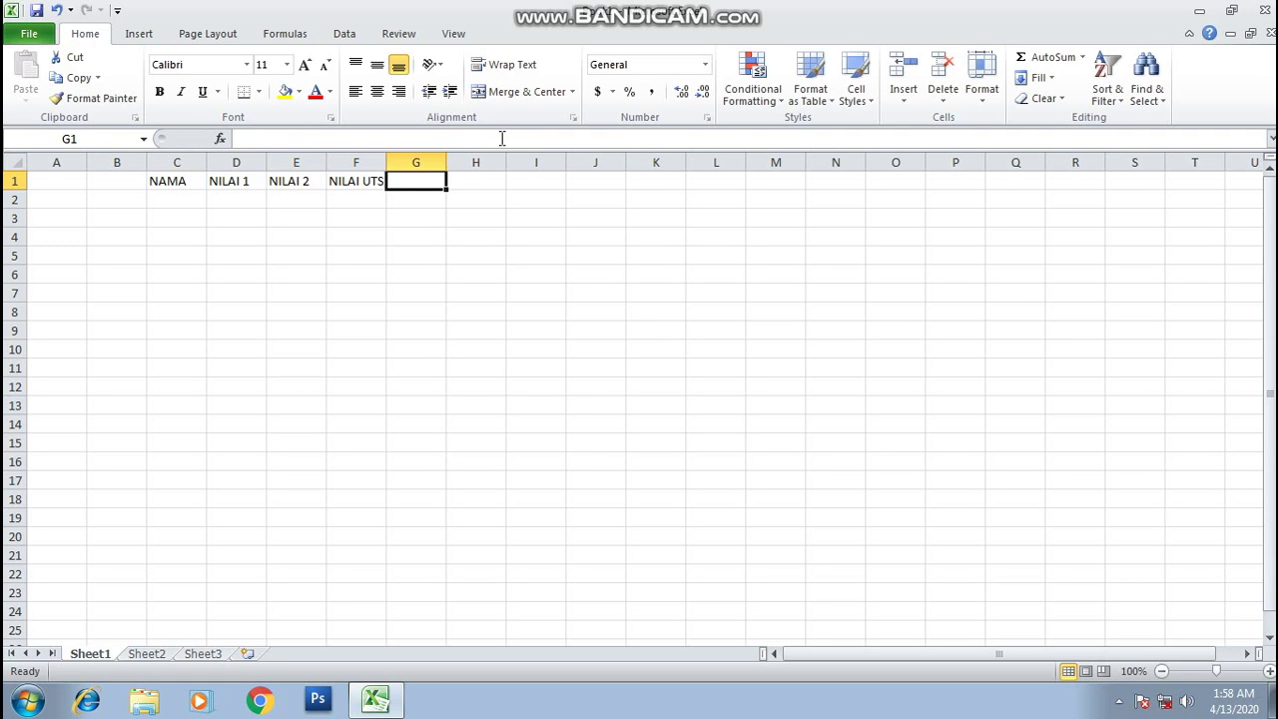
pyautogui.moveTo(381, 168); pyautogui.dragTo(446, 168)
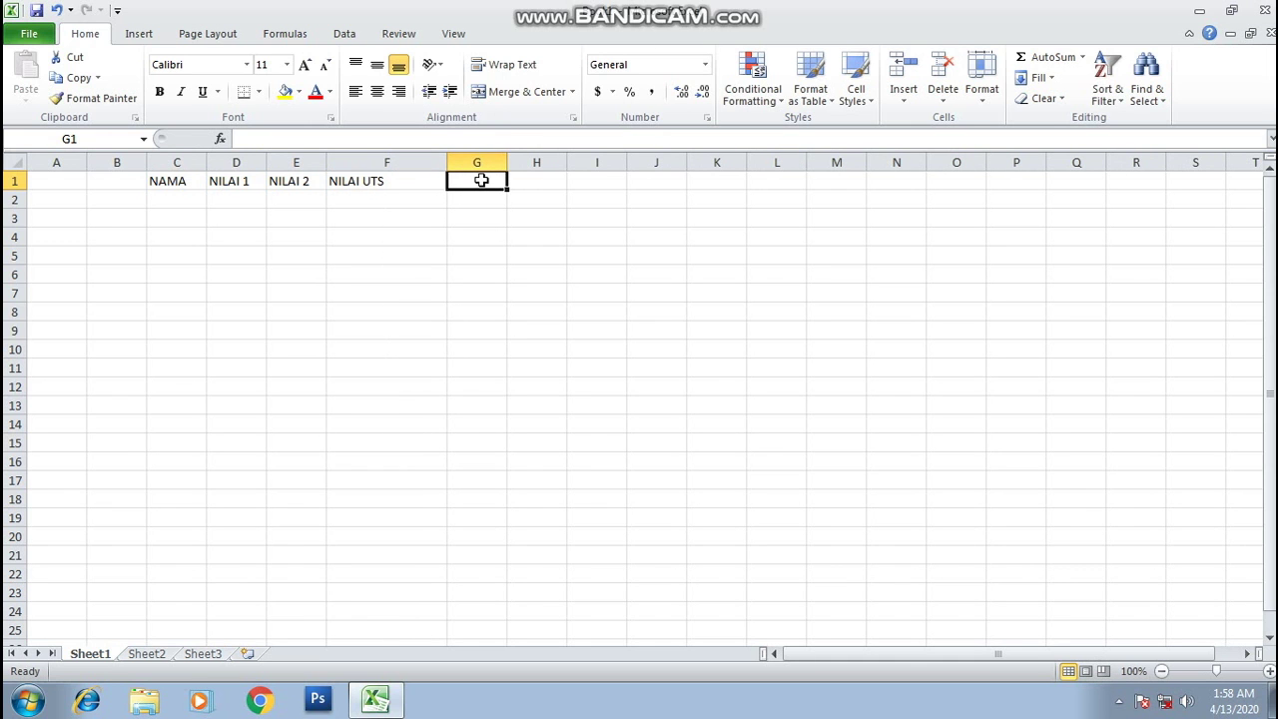
# - Enter the header NILAI RATA-RATA in G1 and widen column G to fit it
pyautogui.write('NIL')
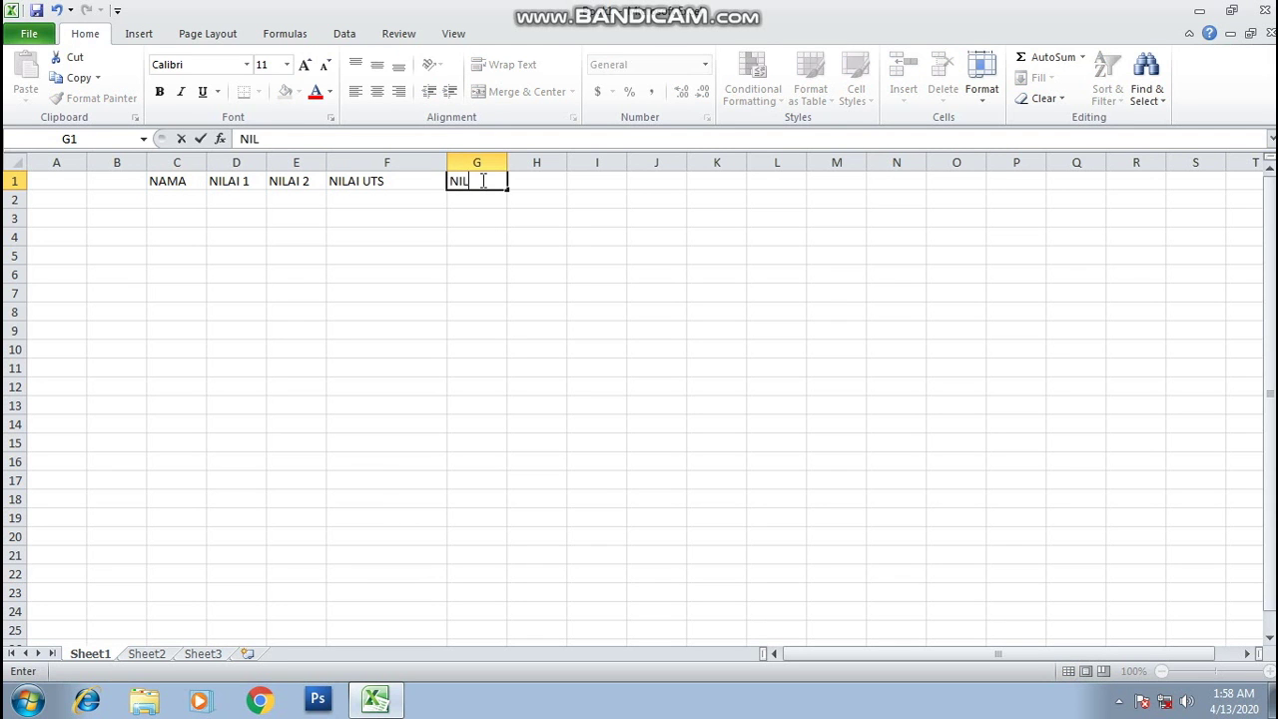
pyautogui.write('AI RATA-RATA')
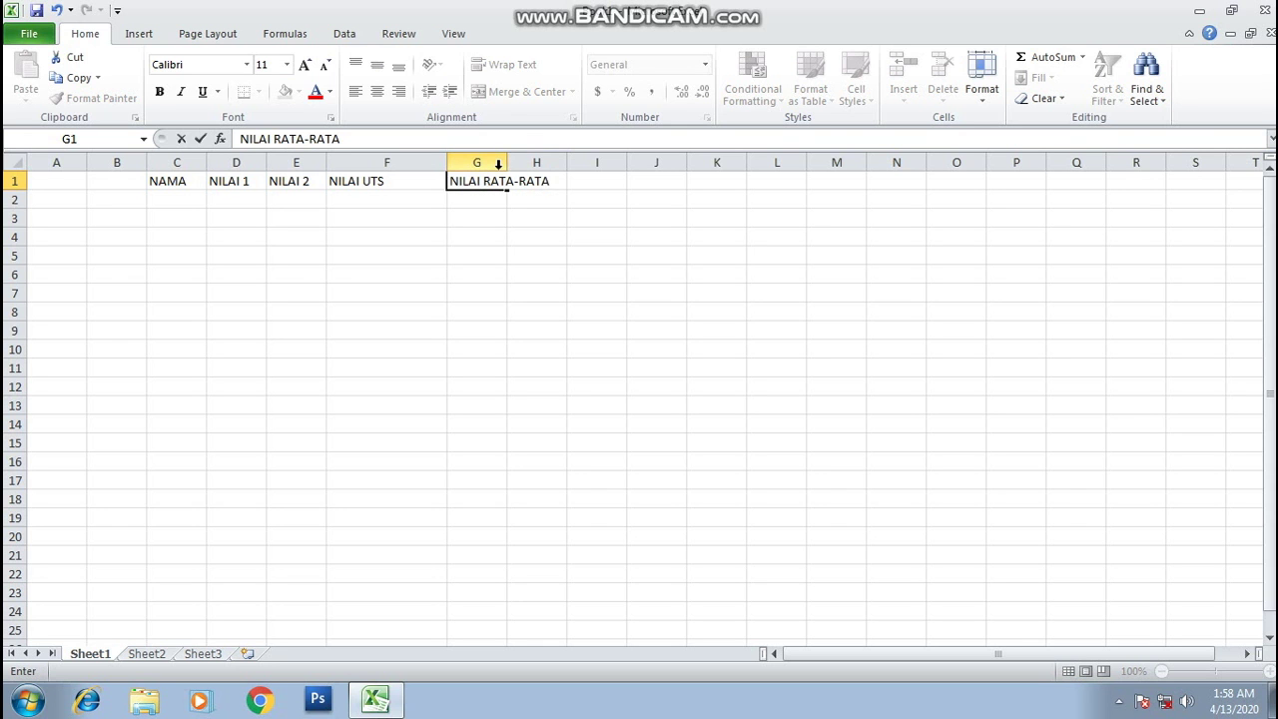
pyautogui.click(503, 164)
pyautogui.moveTo(507, 162); pyautogui.dragTo(558, 163)
# - Enter the header HASIL in H1 and narrow column F to sit closer to its NILAI UTS header
pyautogui.click(601, 180)
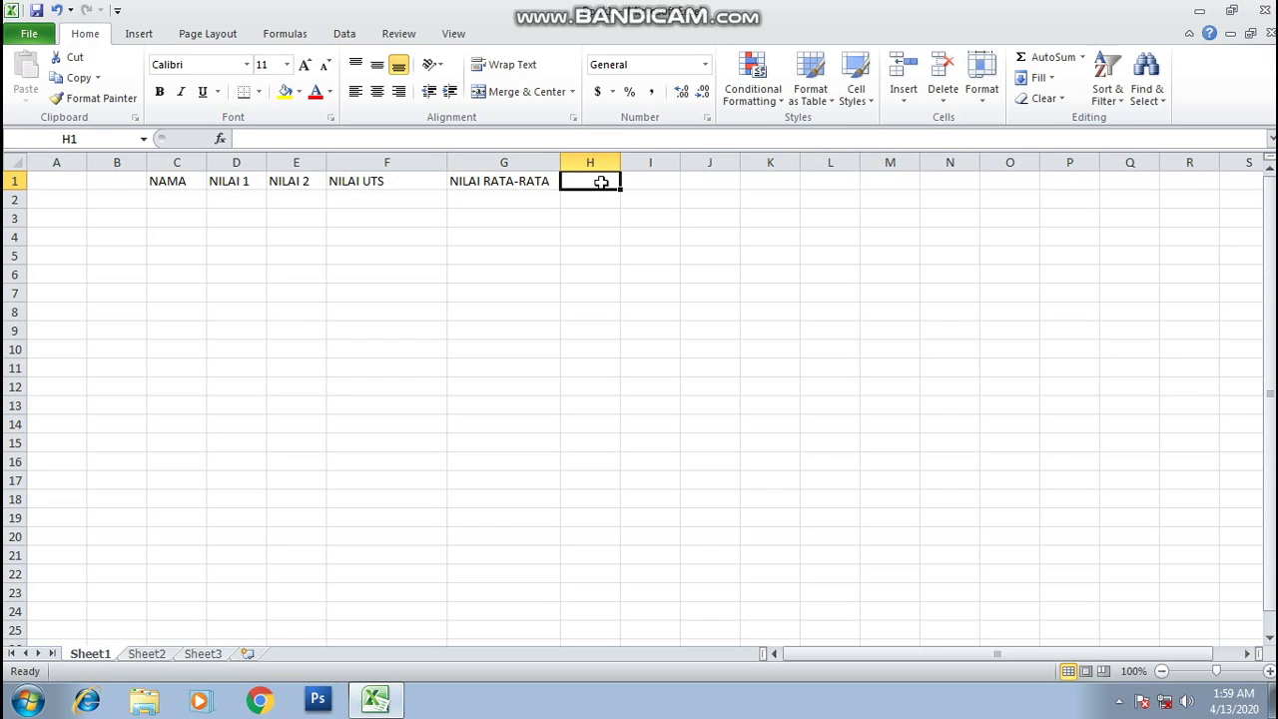
pyautogui.write('HASIL')
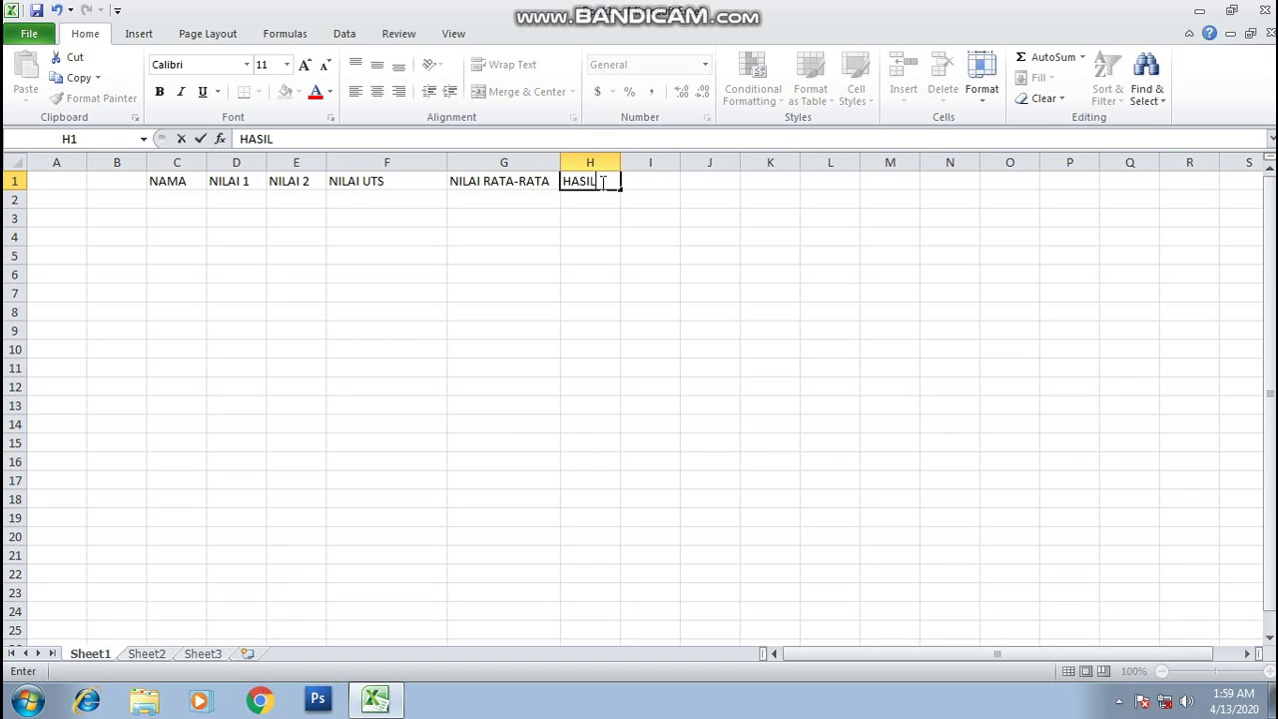
pyautogui.click(593, 389)
pyautogui.moveTo(445, 165); pyautogui.dragTo(412, 165)
pyautogui.click(501, 279)
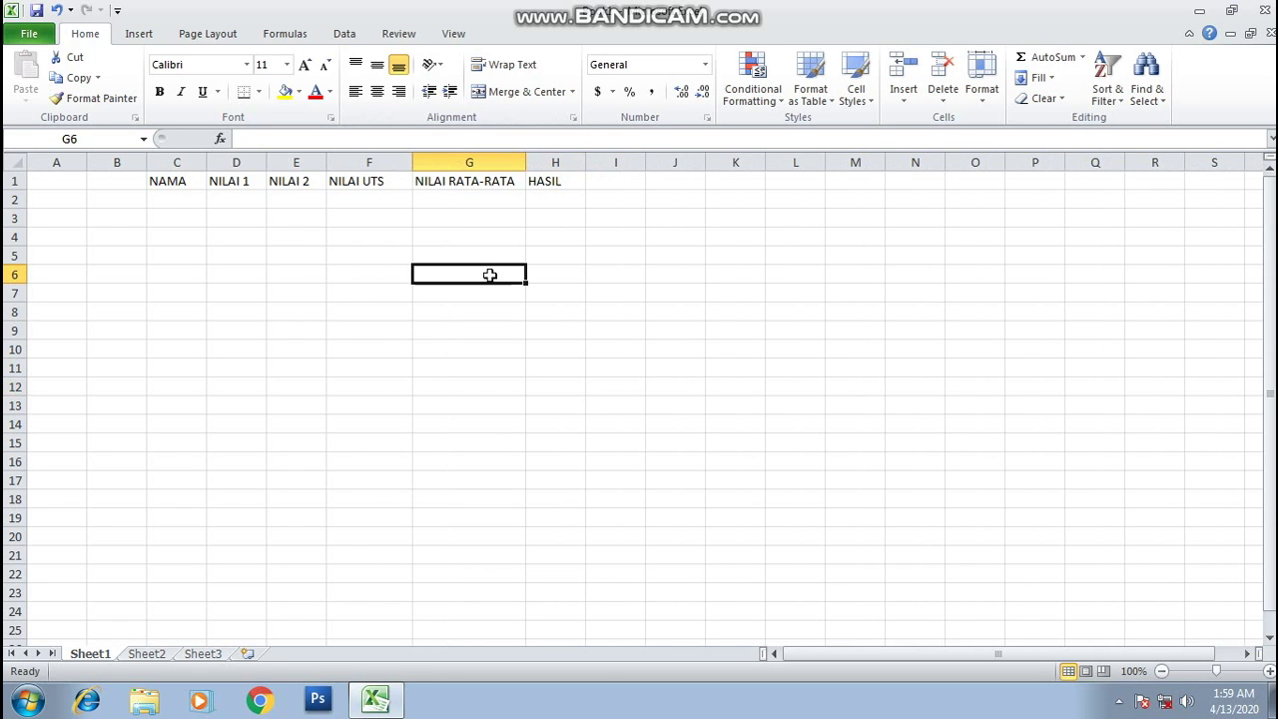
# - Fill in the three students' names in C2:C4 under NAMA
pyautogui.click(172, 202)
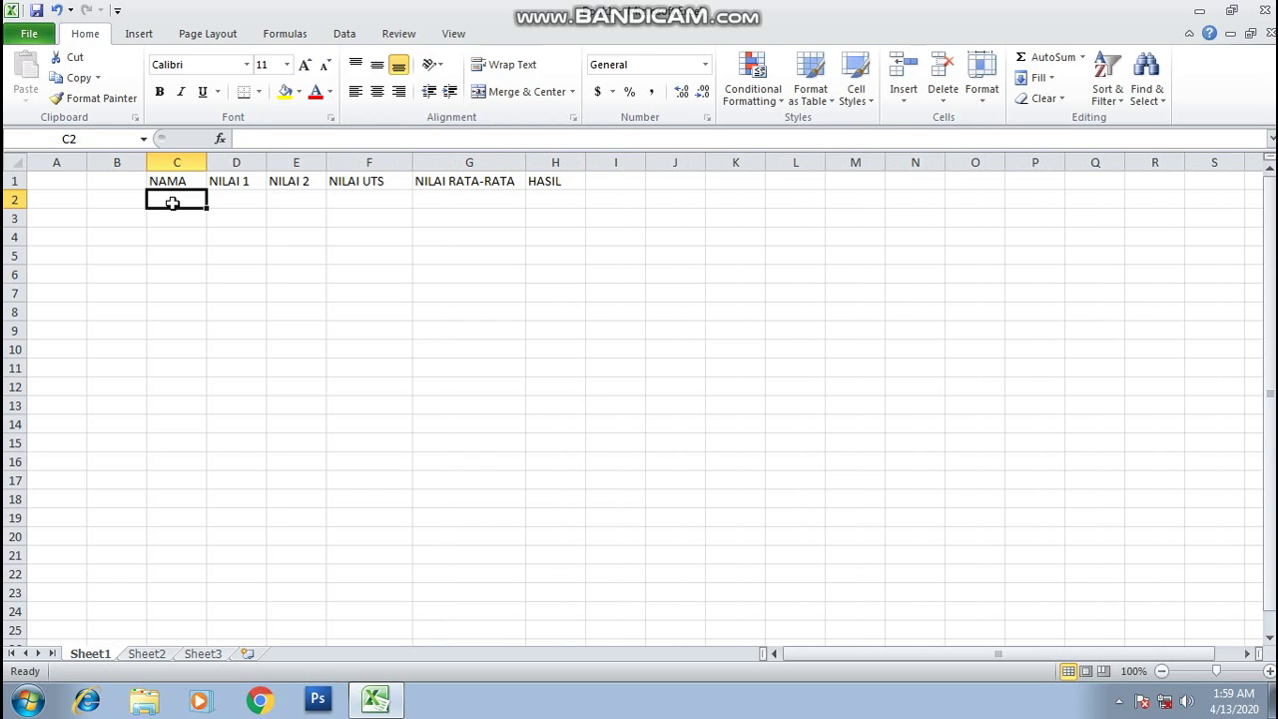
pyautogui.write('MUSLIM')
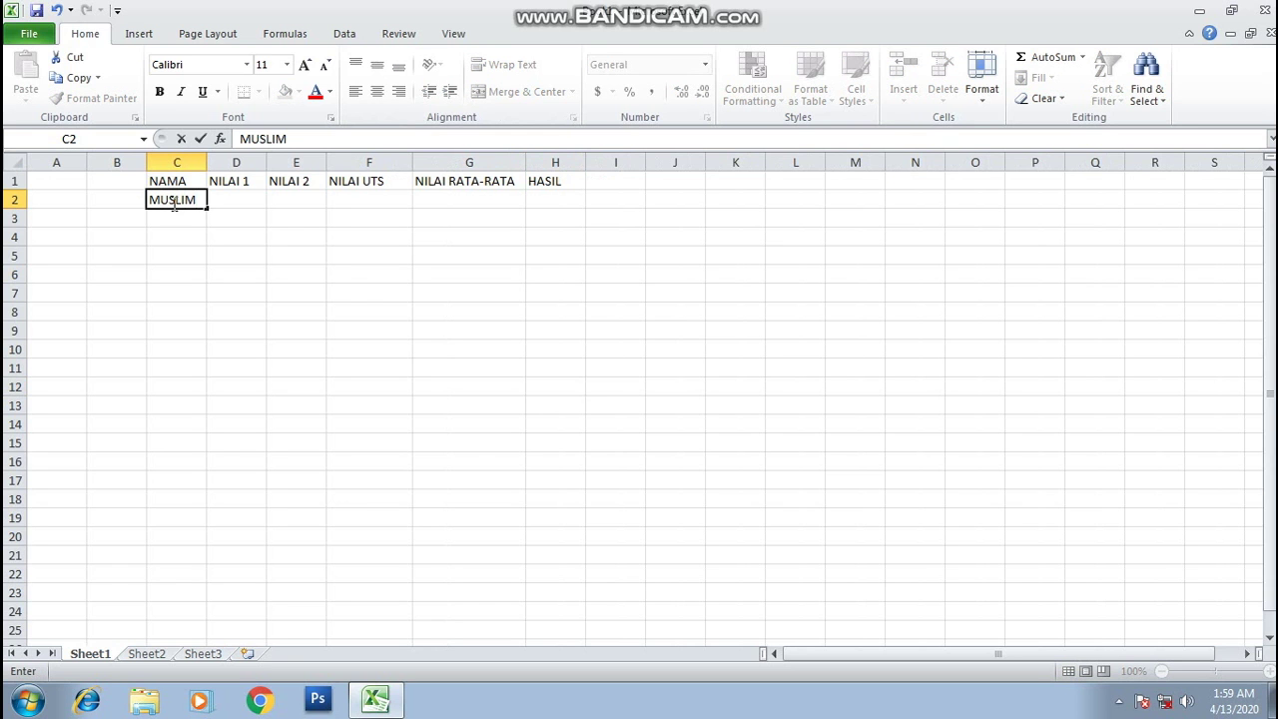
pyautogui.press('Return')
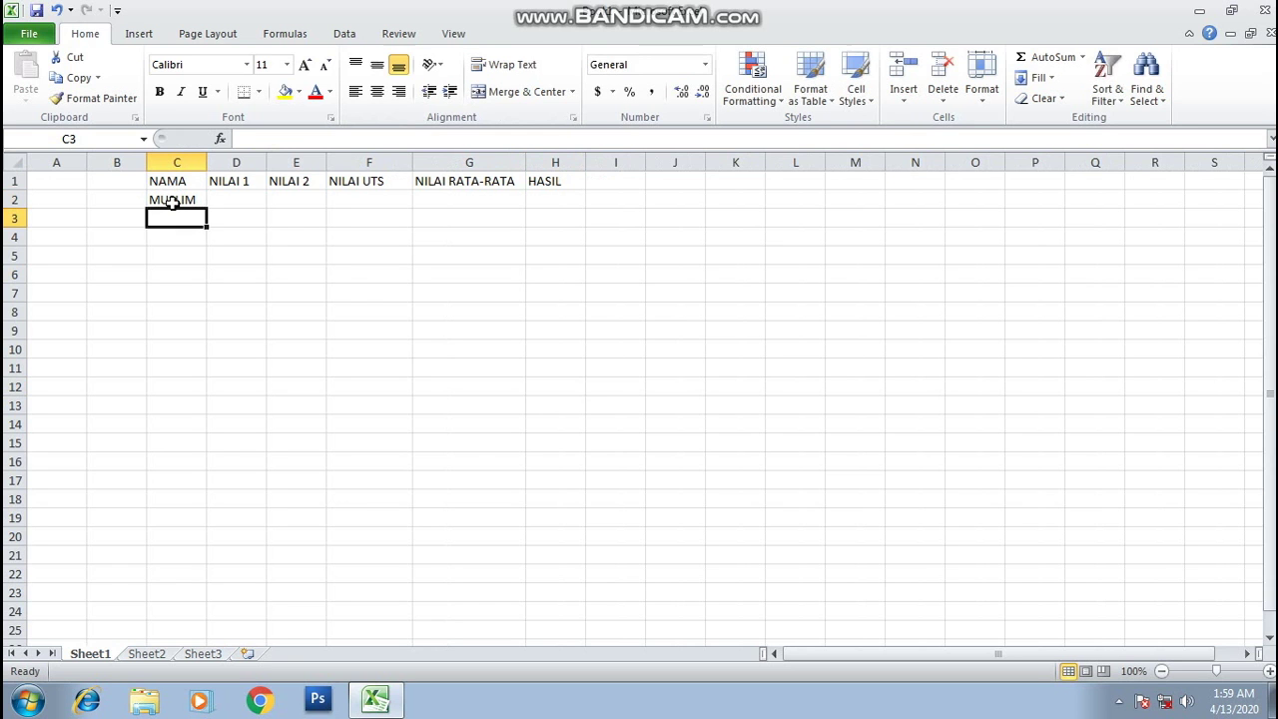
pyautogui.write('MAHPAD')
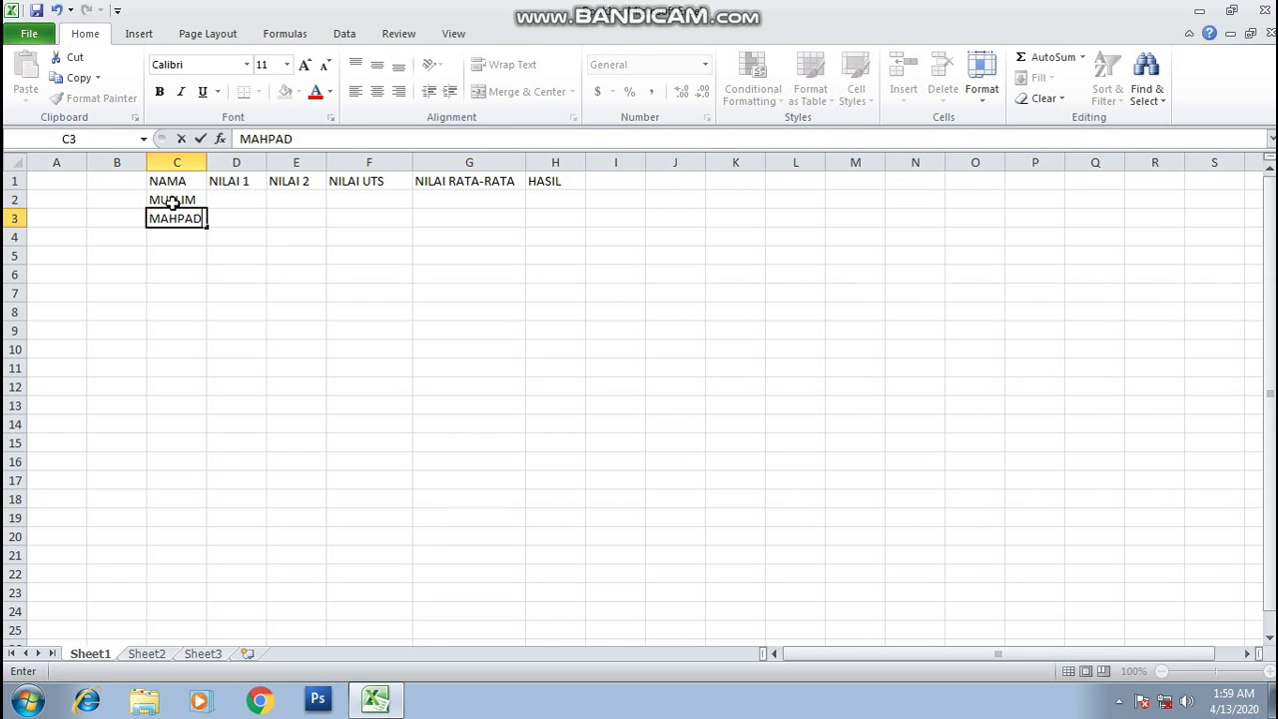
pyautogui.press('Return')
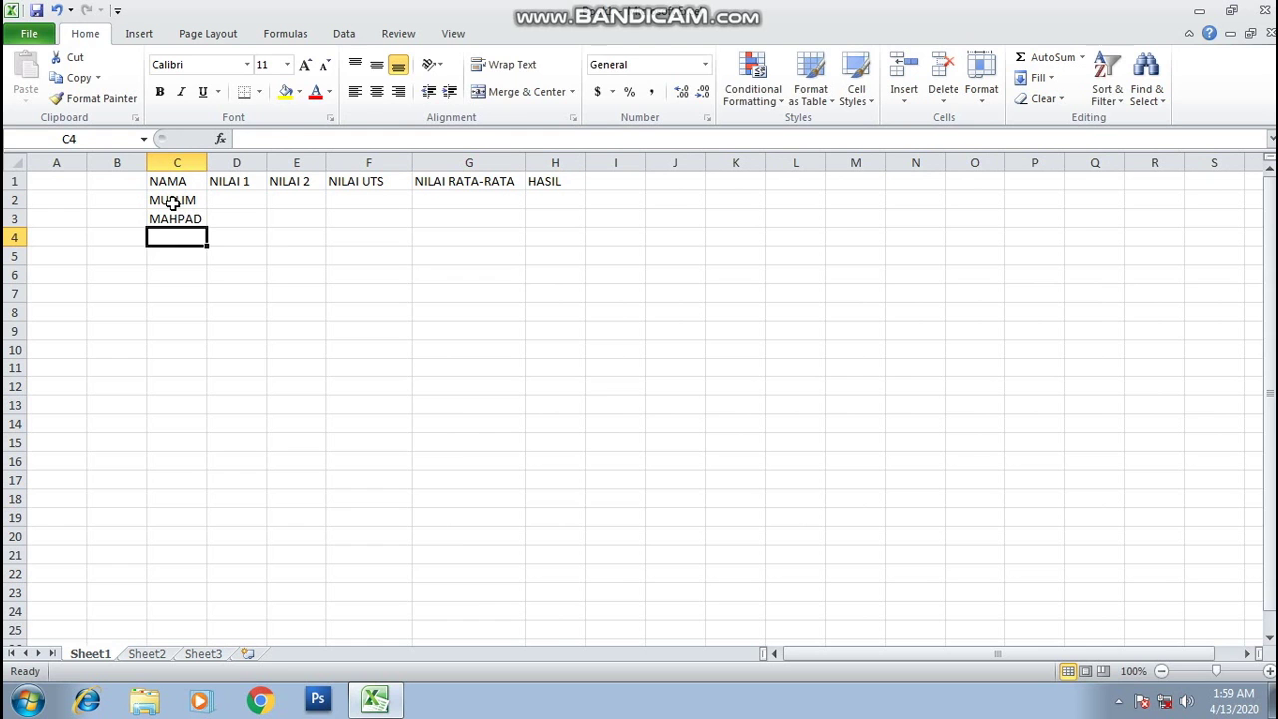
pyautogui.write('MAKSUN')
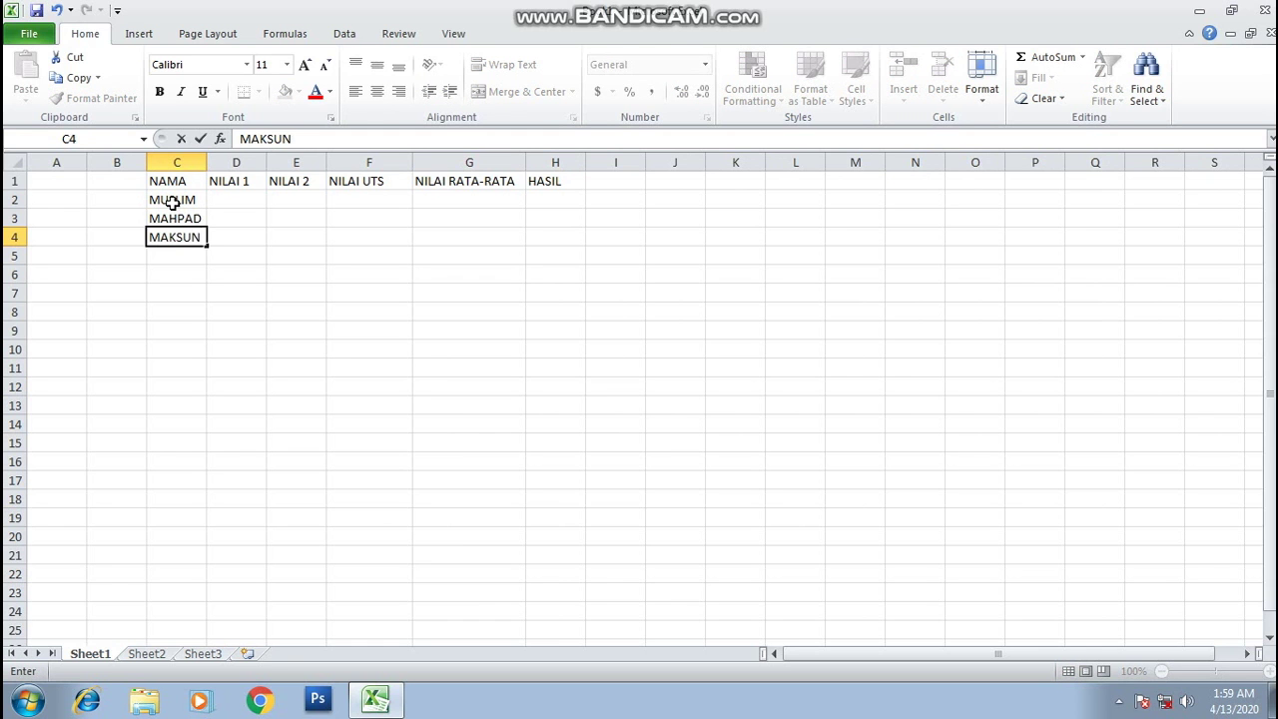
pyautogui.press('Right')
# - Enter the first student's scores in D2:F2: NILAI 1 as 80, NILAI 2 as 75 and NILAI UTS as 85
pyautogui.press('Up')
pyautogui.press('Up')
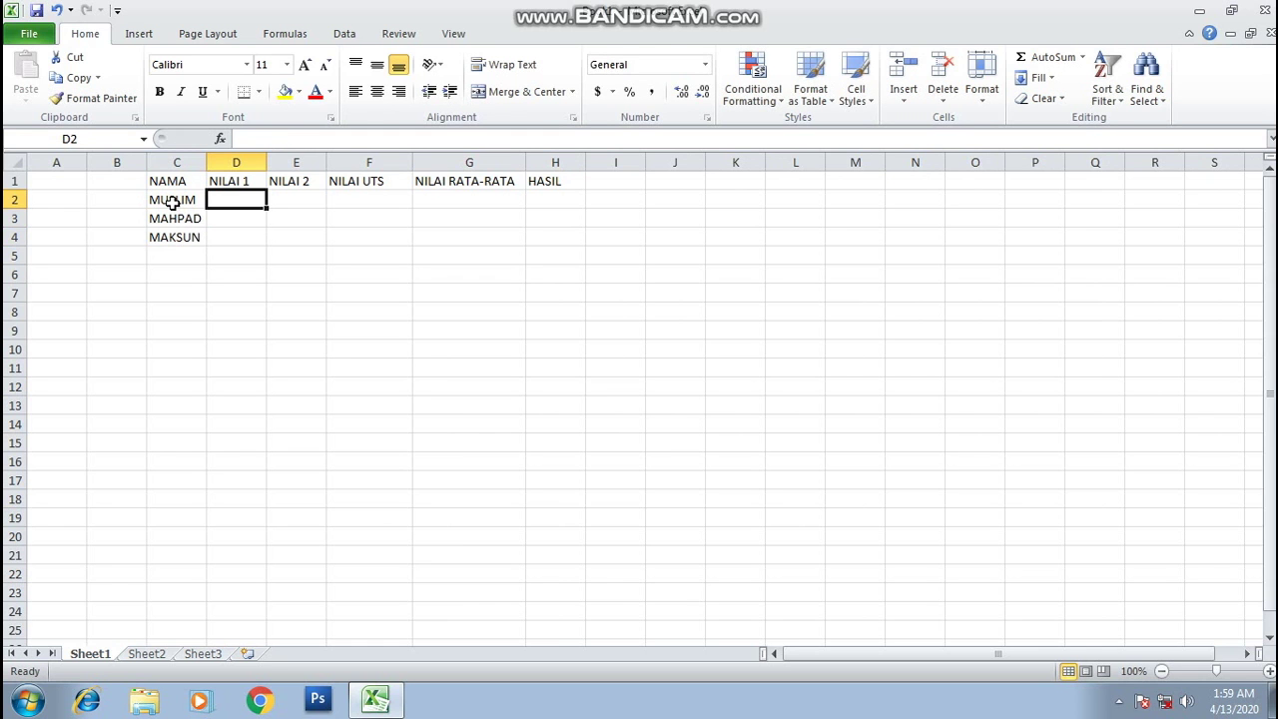
pyautogui.write('80')
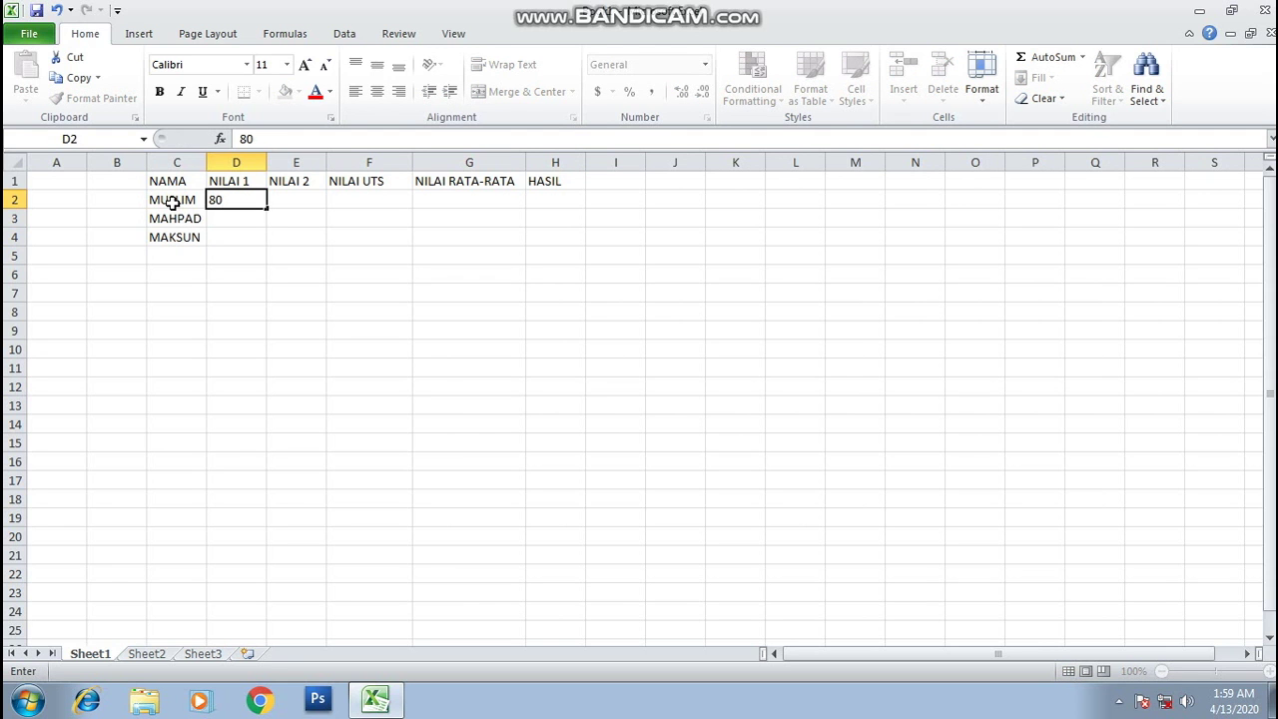
pyautogui.press('Right')
pyautogui.write('75')
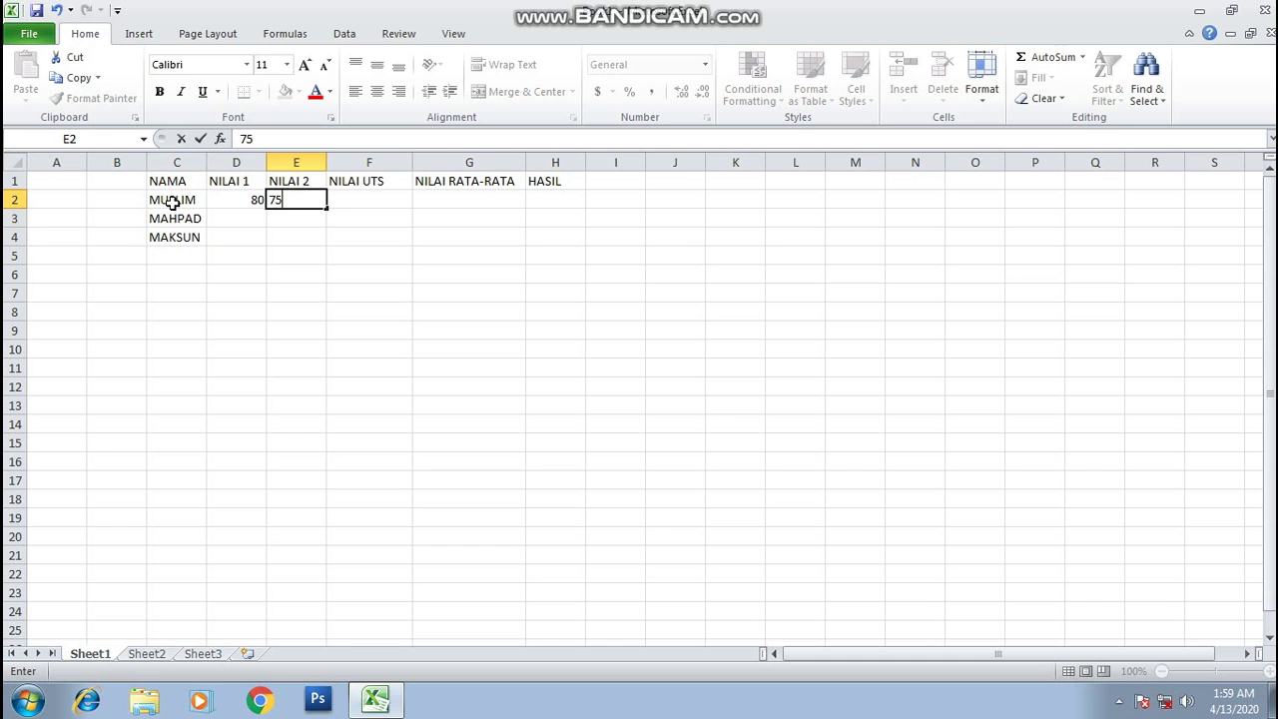
pyautogui.press('Right')
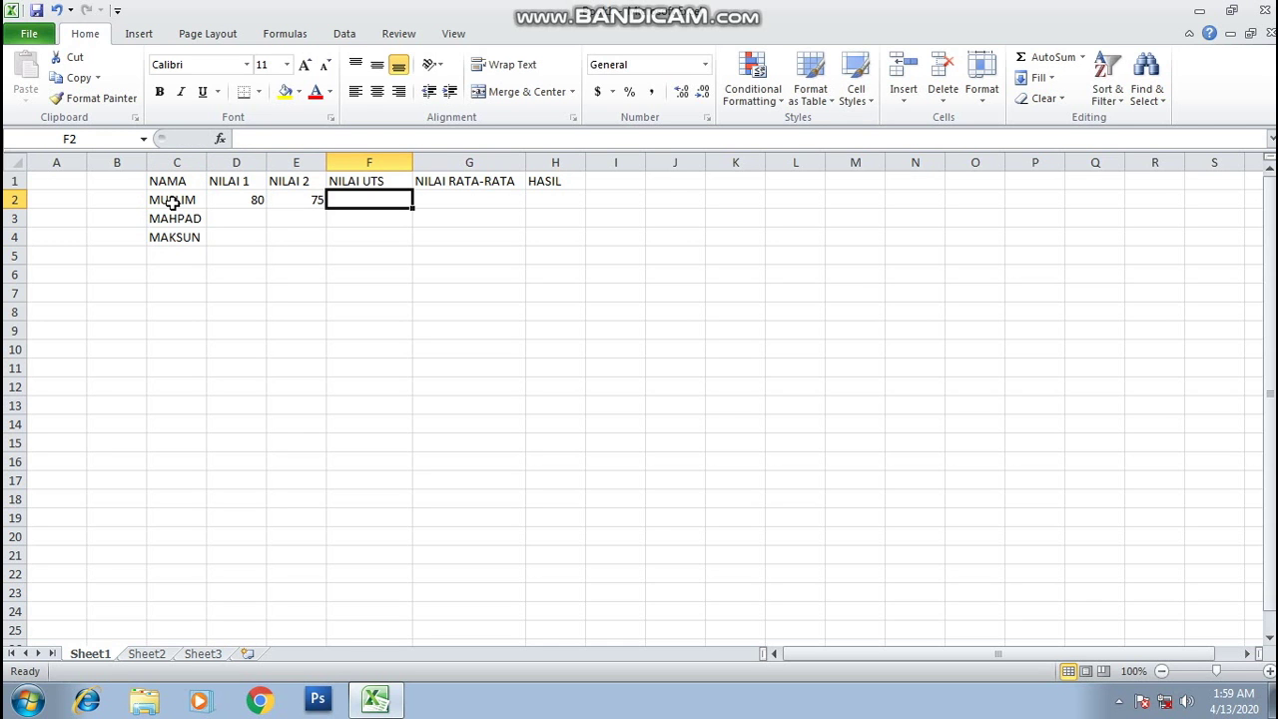
pyautogui.write('85')
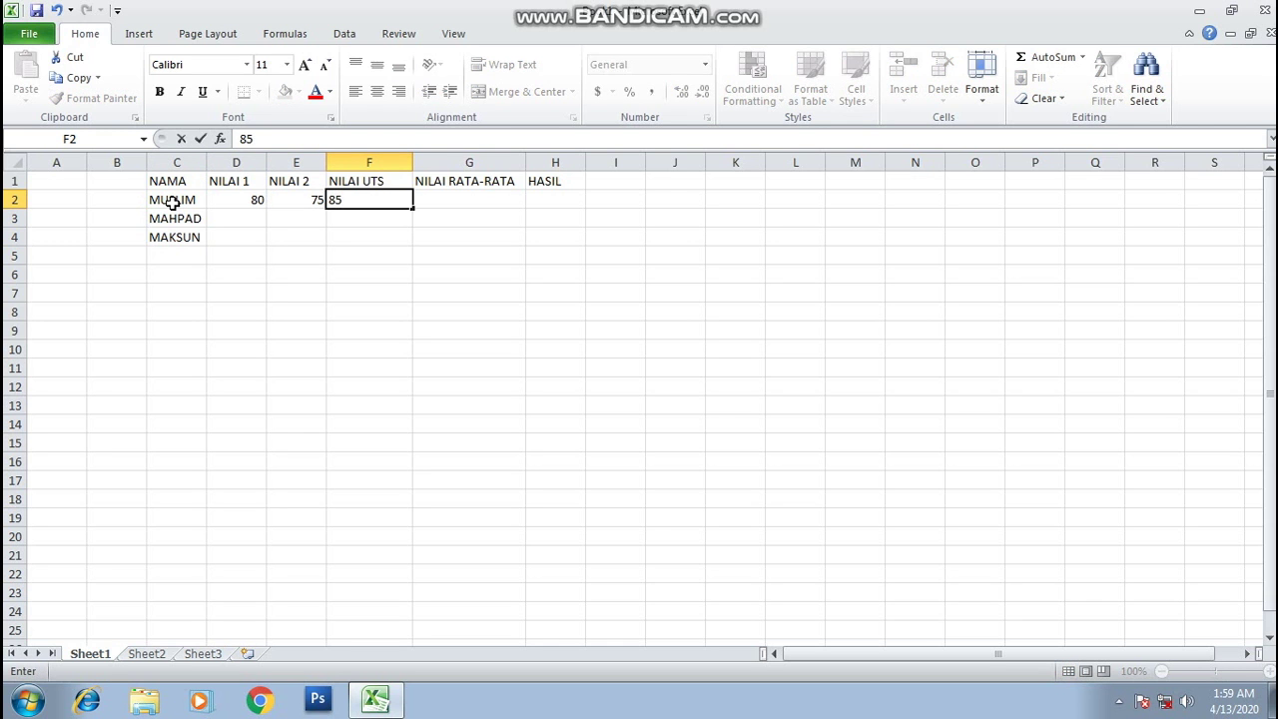
pyautogui.press('Return')
# - Enter the second student's scores in D3:F3: NILAI 1 as 90, NILAI 2 as 80 and NILAI UTS as 90
pyautogui.press('Left')
pyautogui.press('Left')
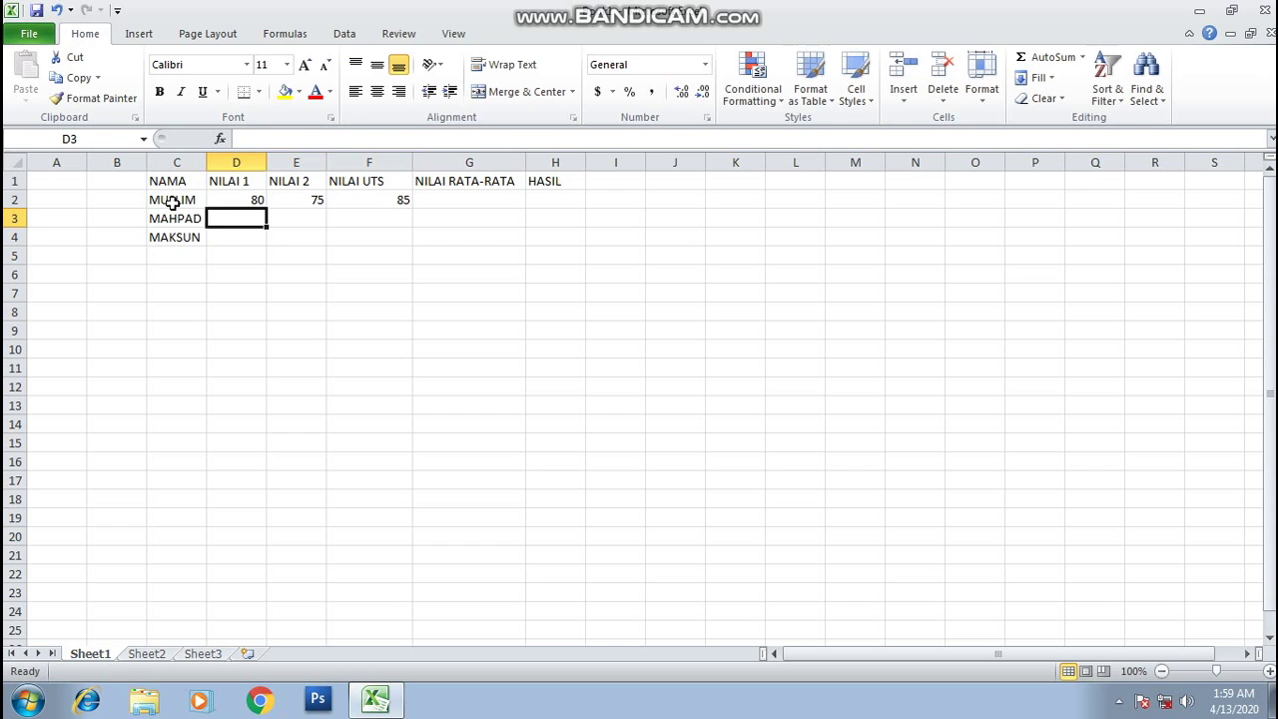
pyautogui.write('90')
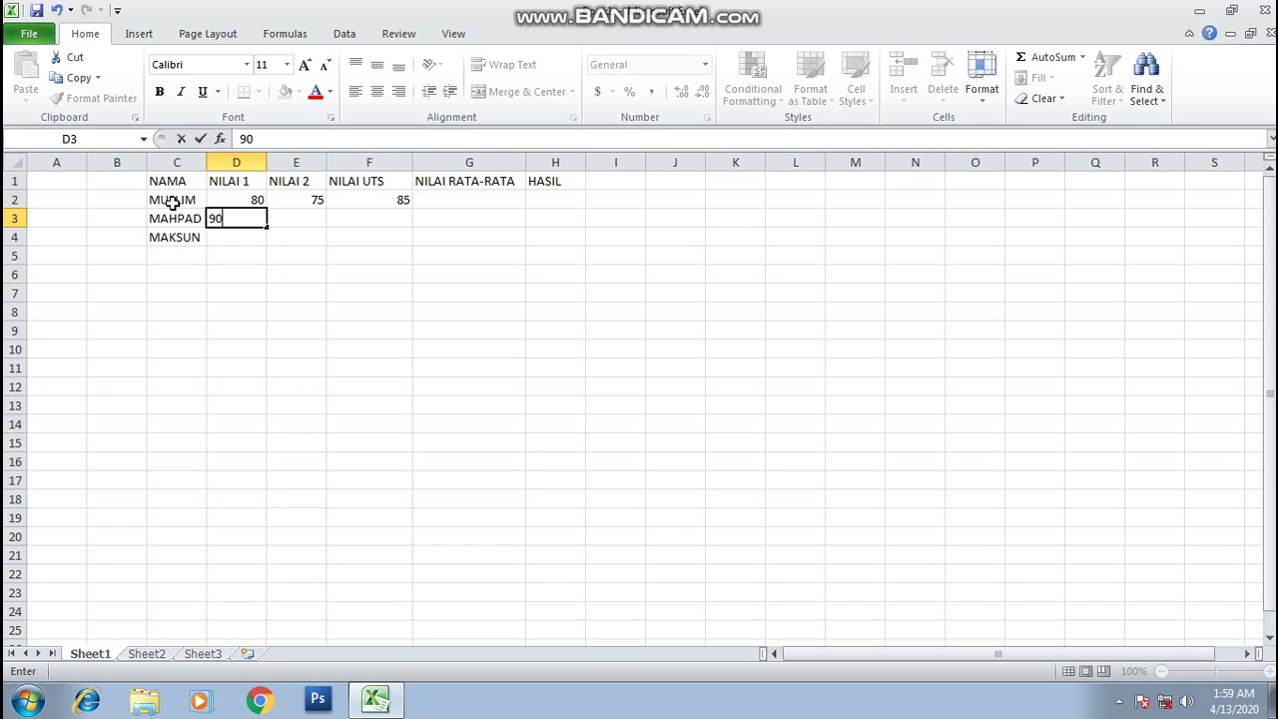
pyautogui.press('Right')
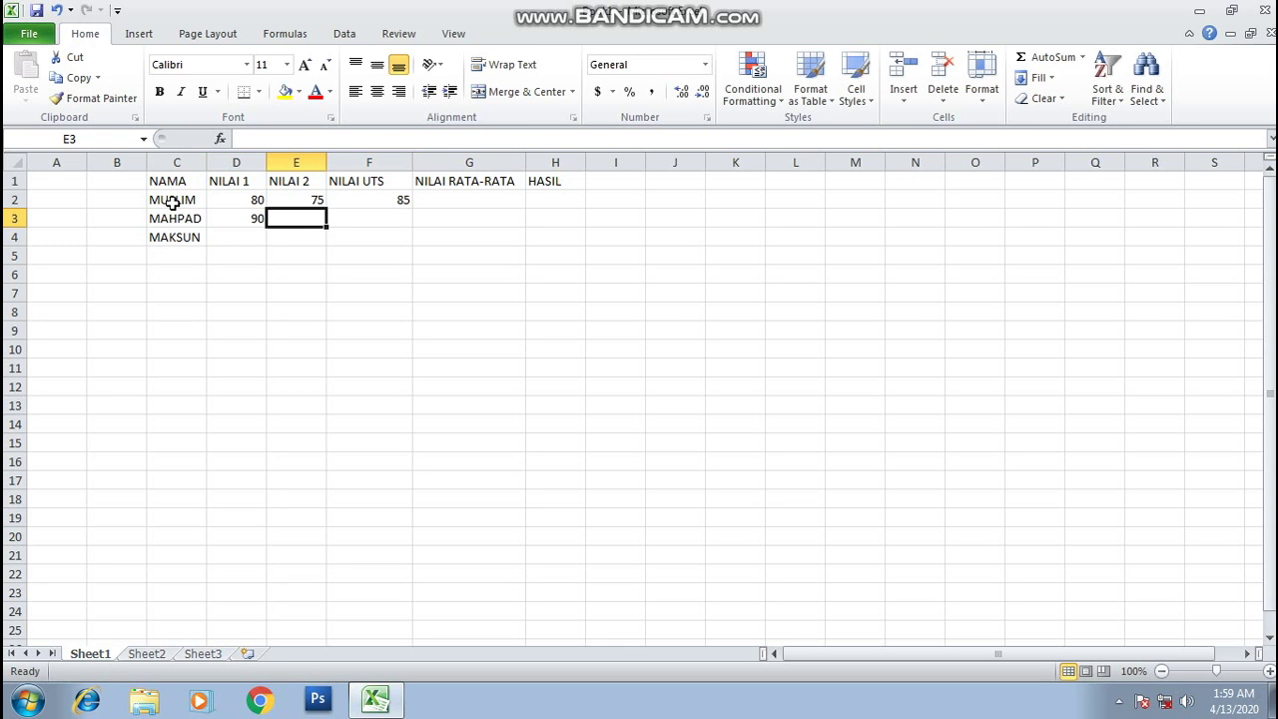
pyautogui.write('80')
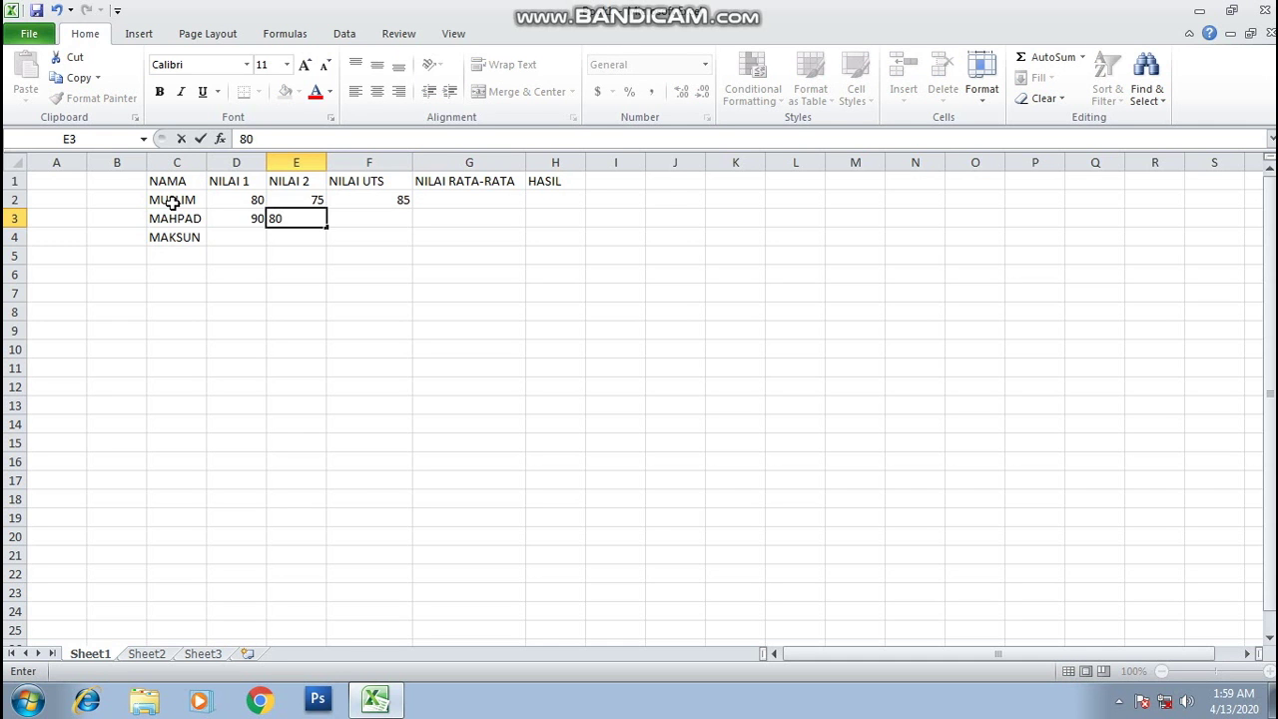
pyautogui.press('Right')
pyautogui.write('90')
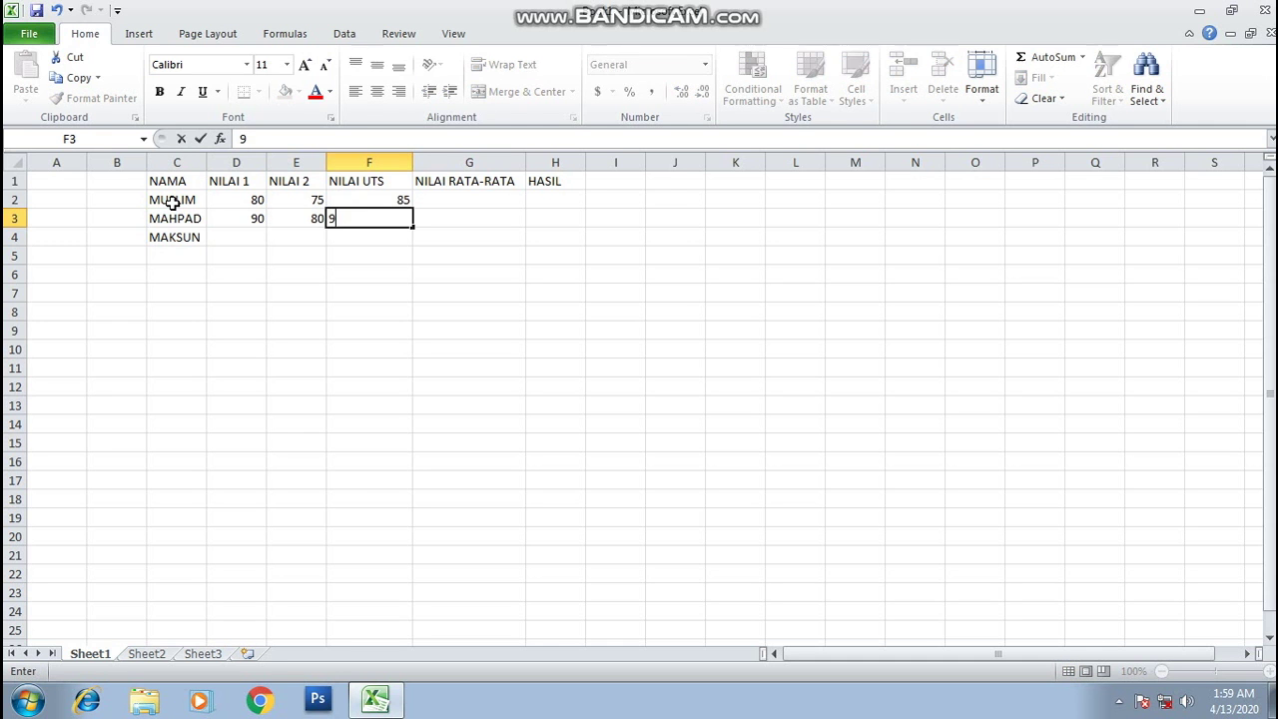
pyautogui.press('Return')
# - Enter the third student's scores in D4:F4: NILAI 1 as 70, NILAI 2 as 50 and NILAI UTS as 82
pyautogui.press('Left')
pyautogui.press('Left')
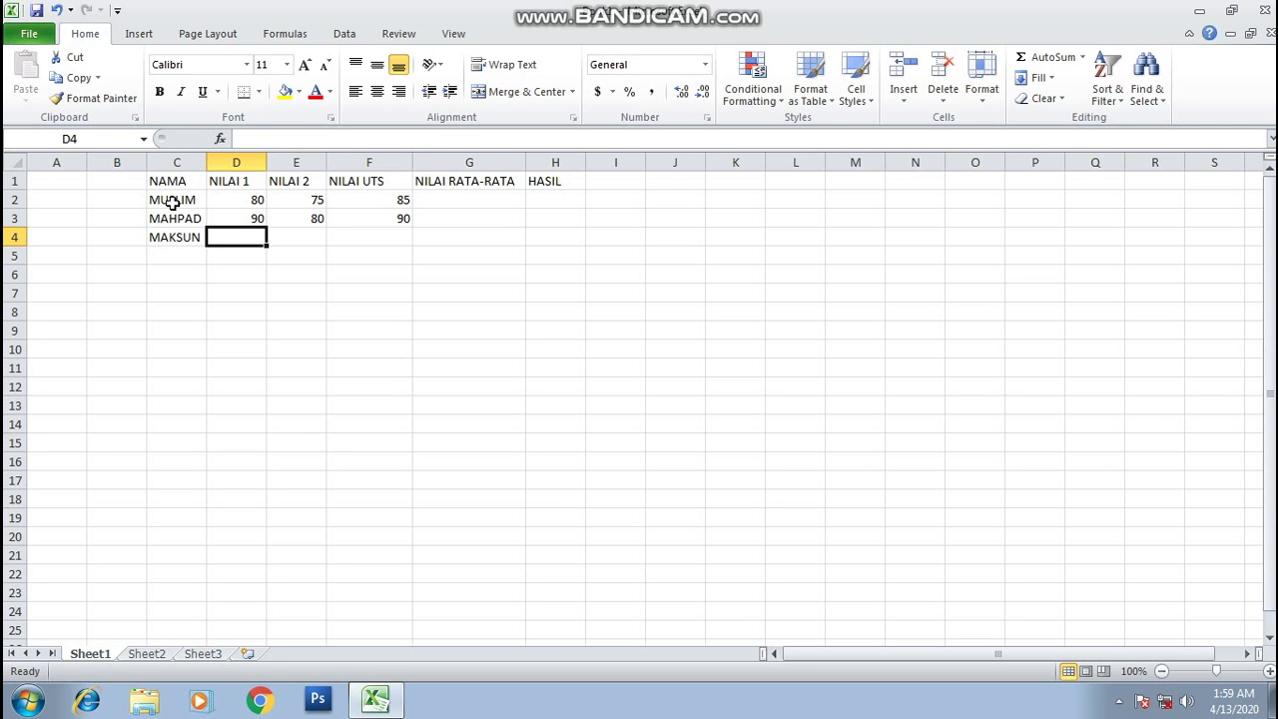
pyautogui.write('70')
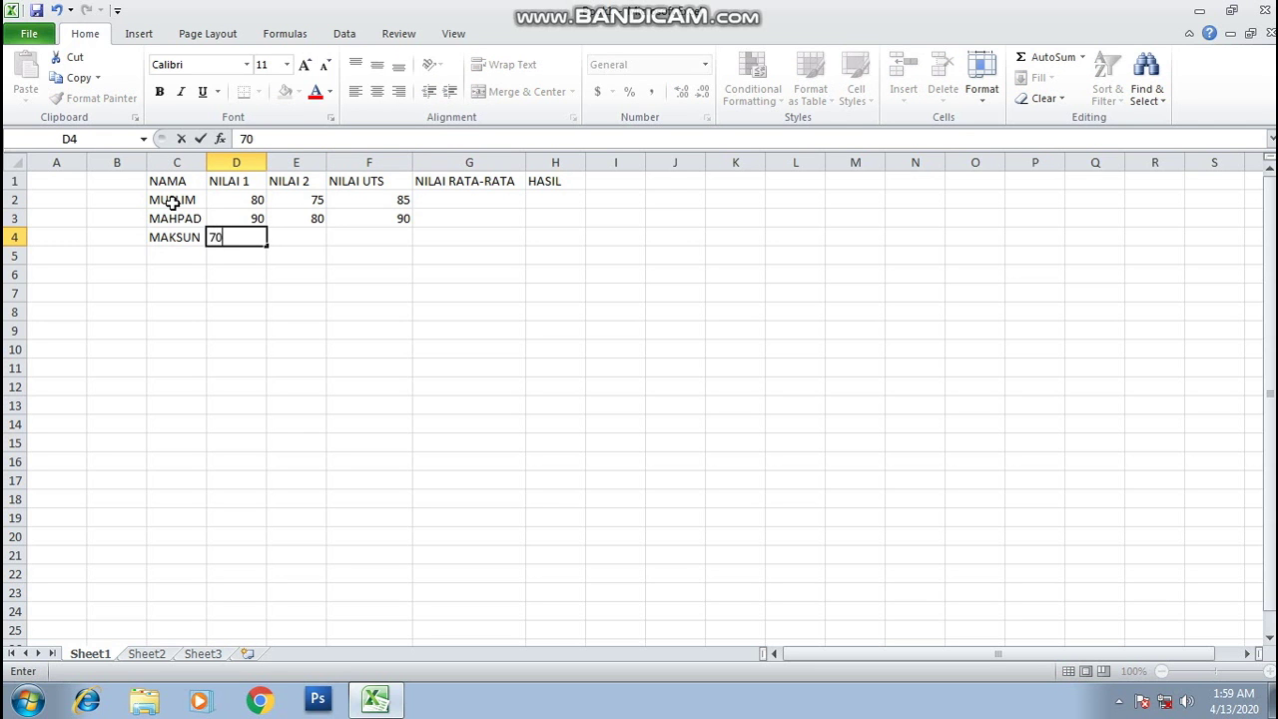
pyautogui.press('Tab')
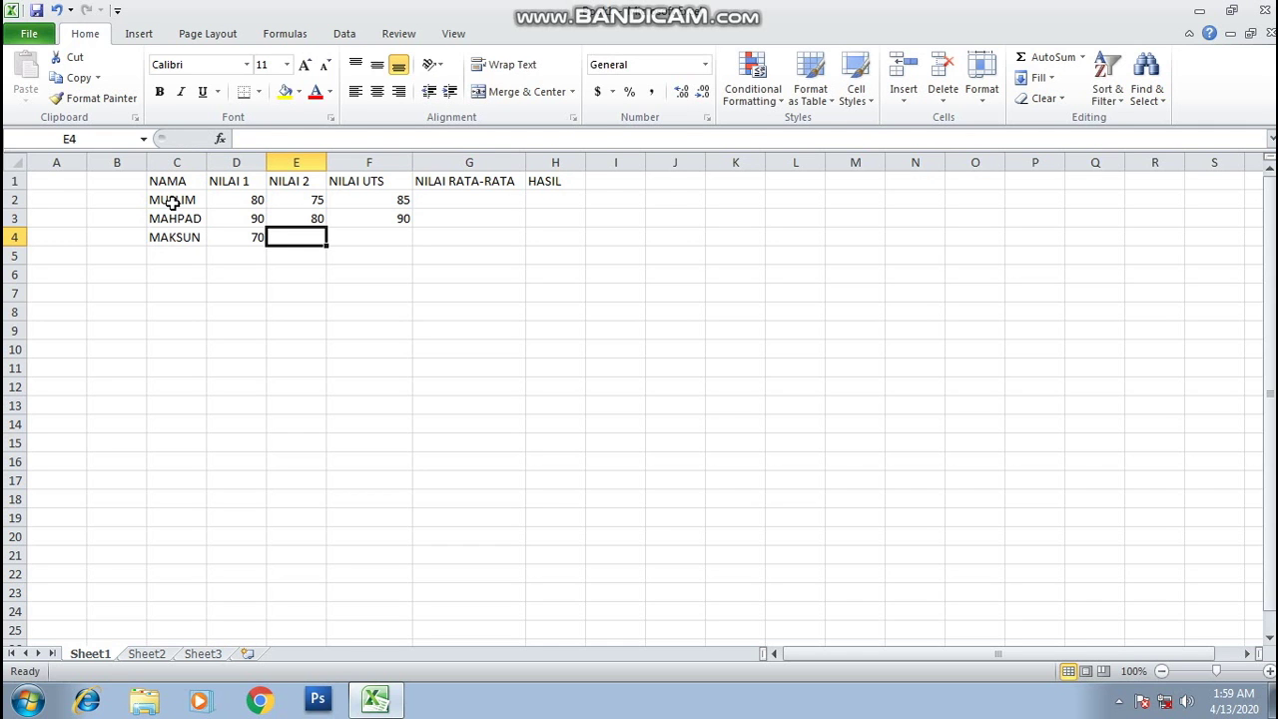
pyautogui.write('50')
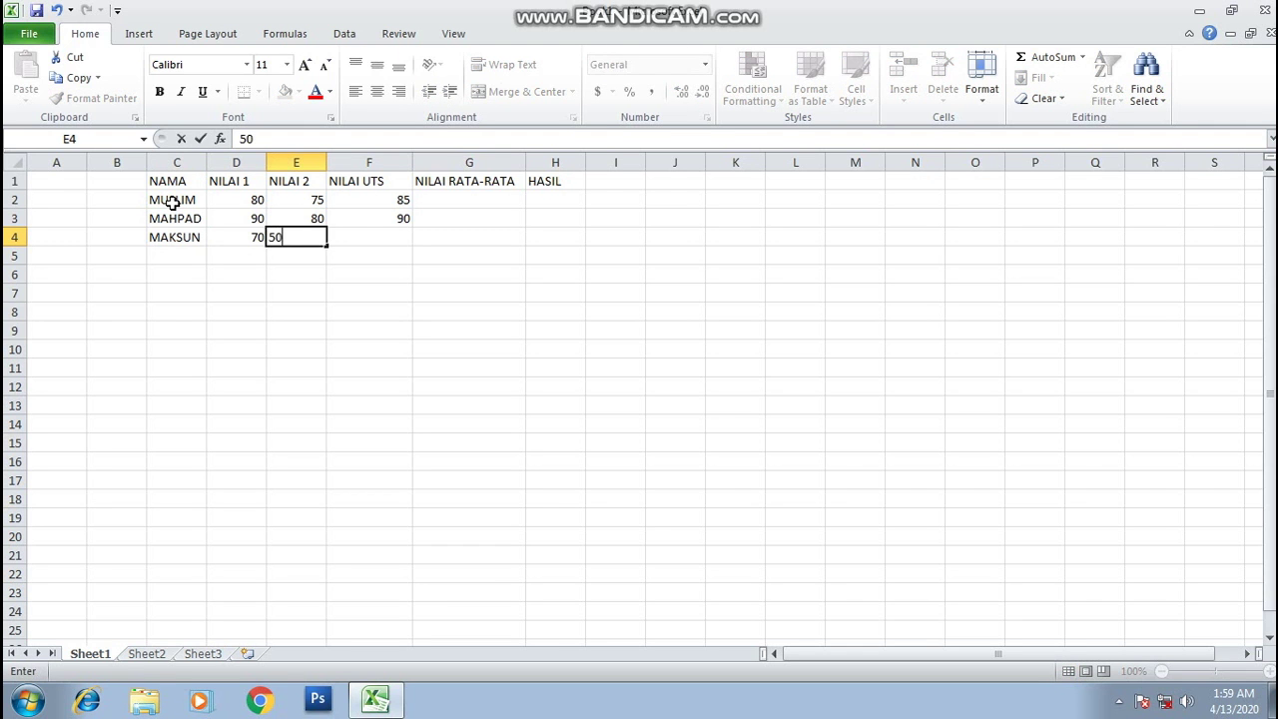
pyautogui.press('Tab')
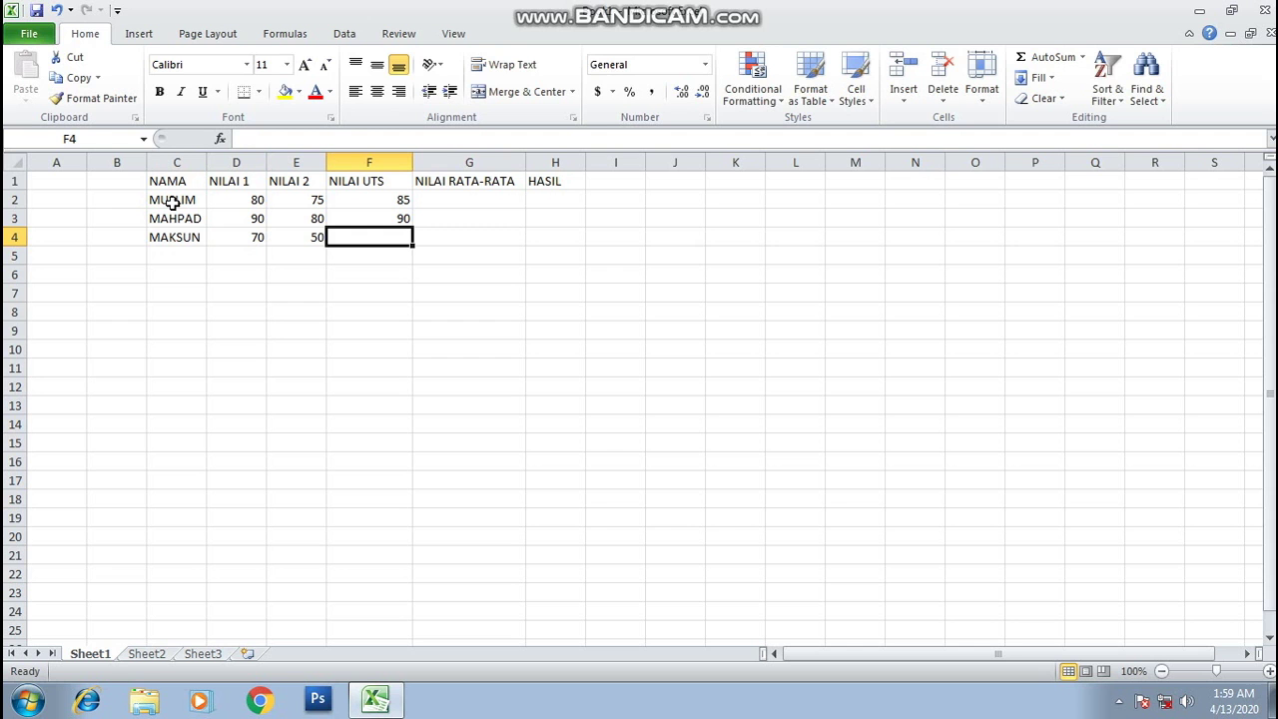
pyautogui.write('82')
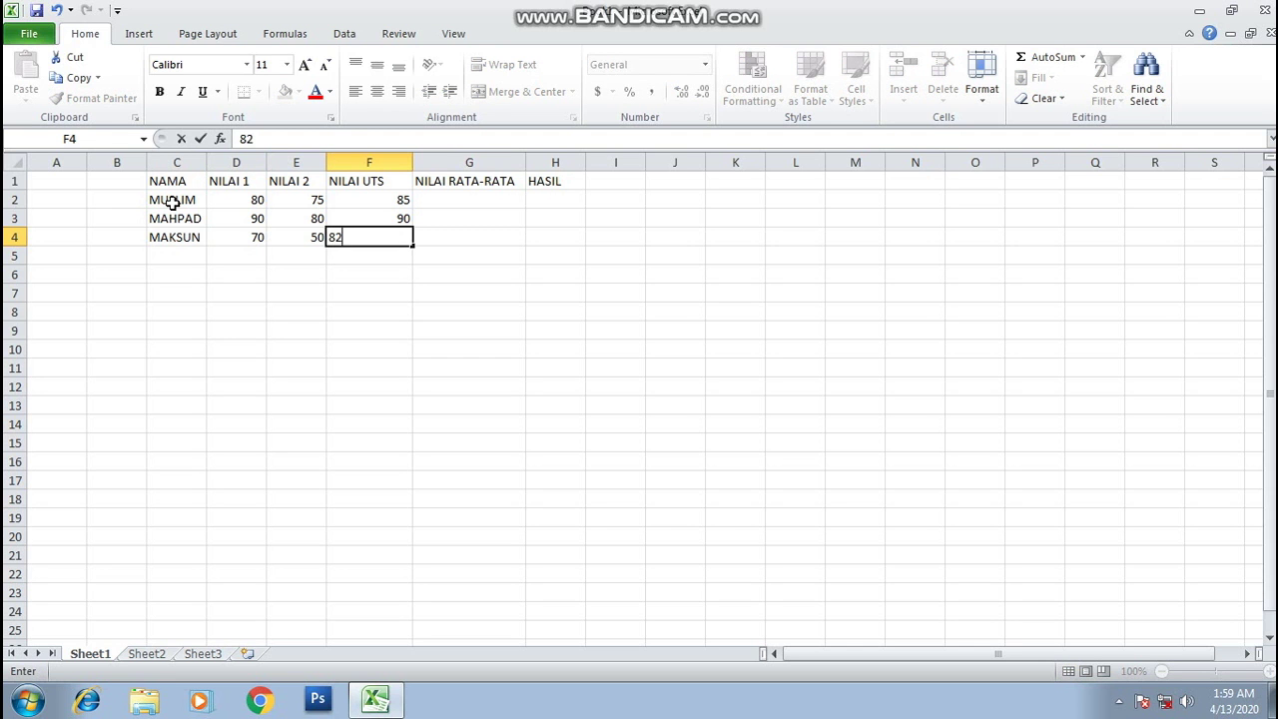
pyautogui.press('Tab')
# - Calculate the first student's NILAI RATA-RATA in G2 with the formula =AVERAGE(D2:F2)
pyautogui.press('Up')
pyautogui.press('Up')
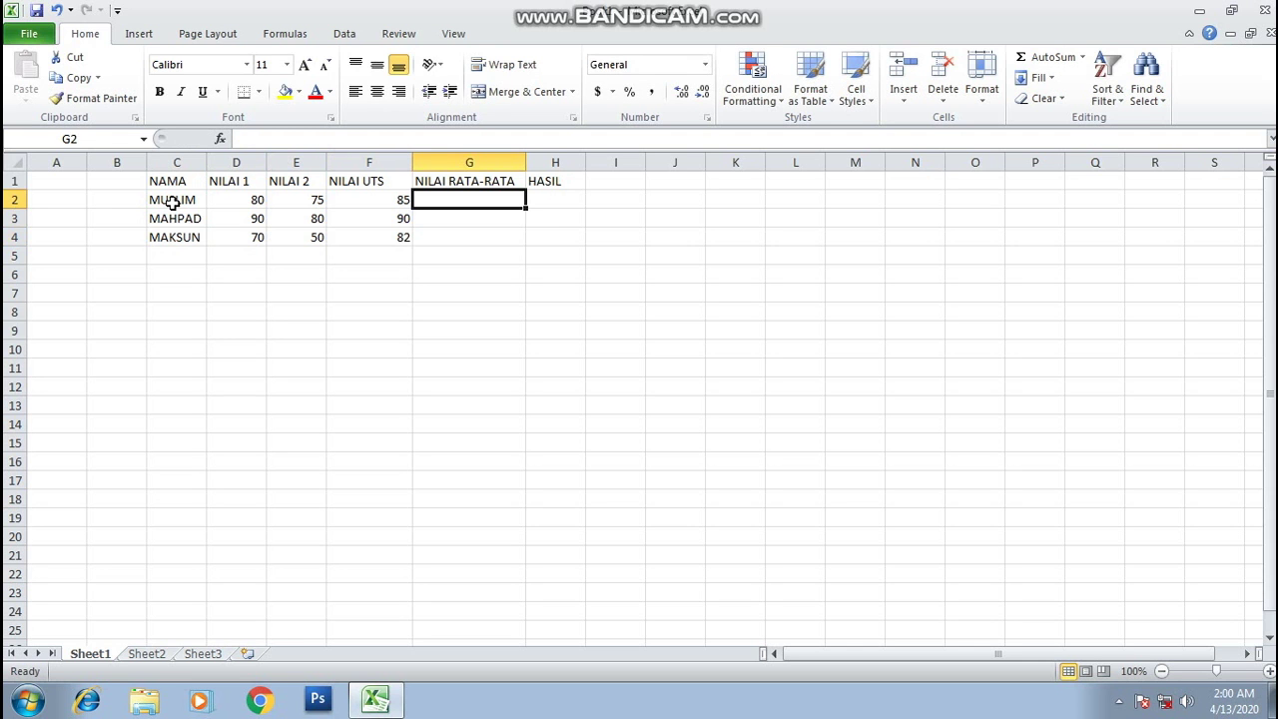
pyautogui.write('=AV')
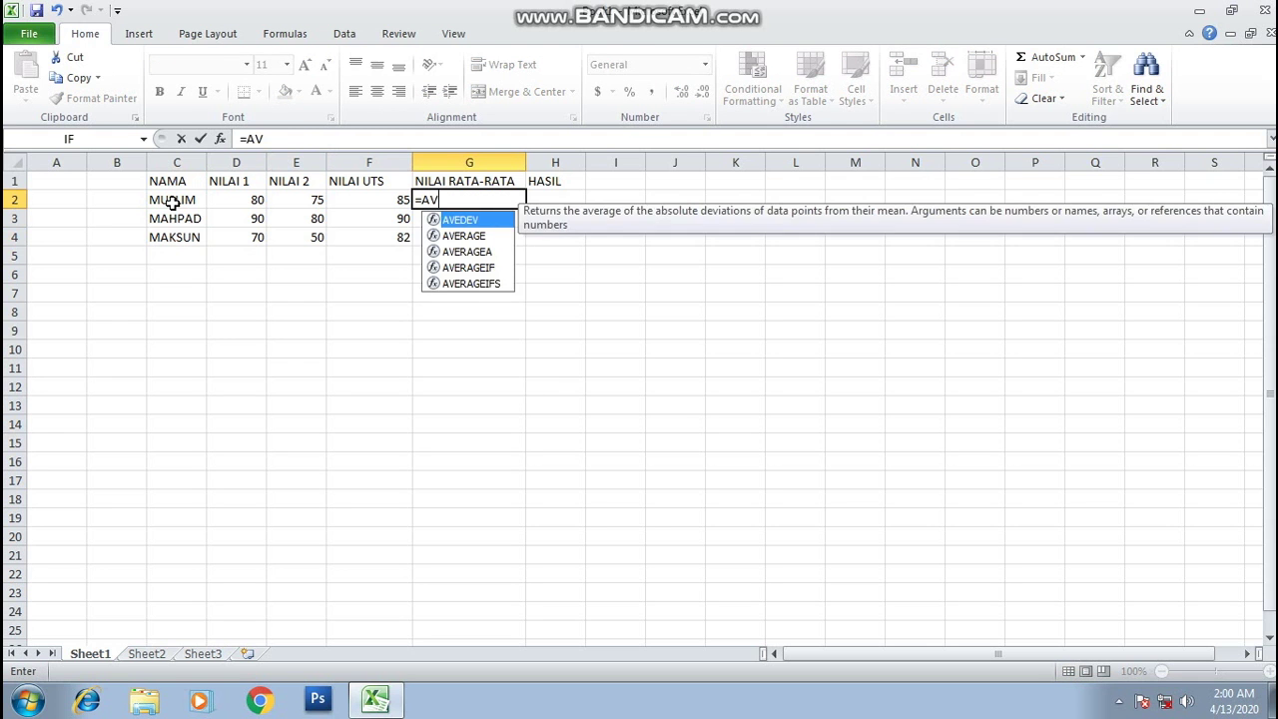
pyautogui.write('ERAGE')
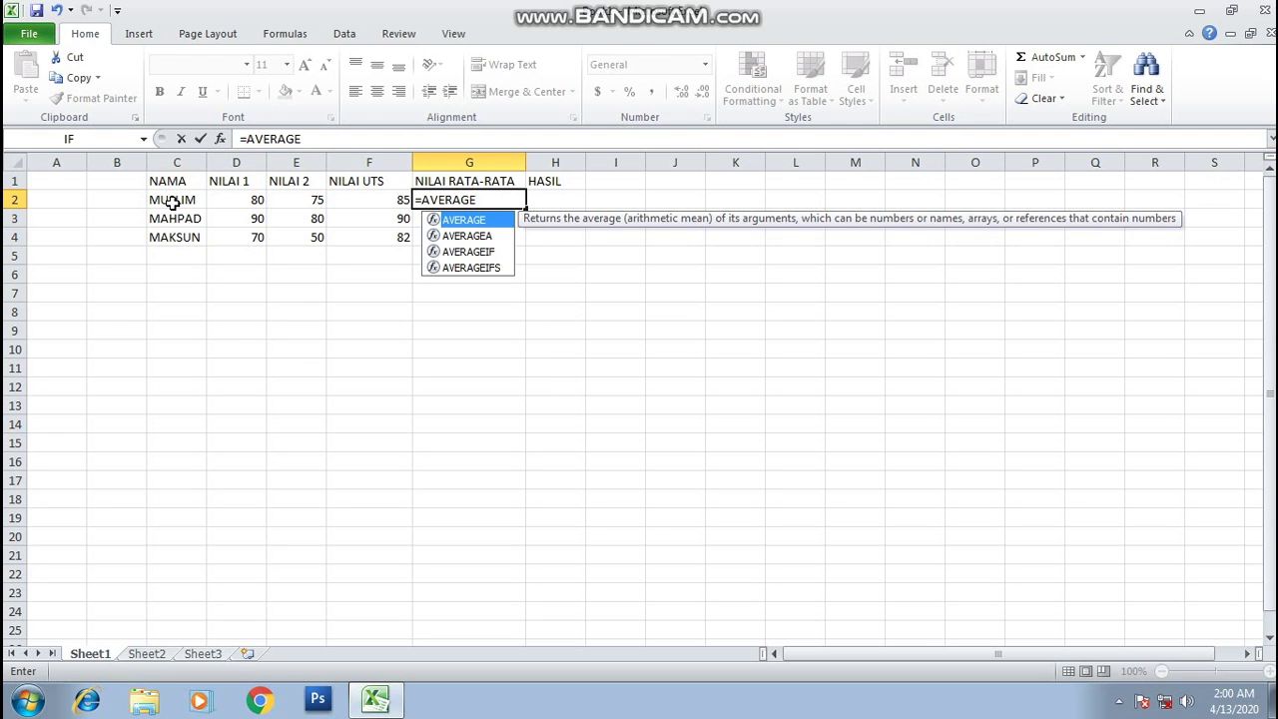
pyautogui.write('(')
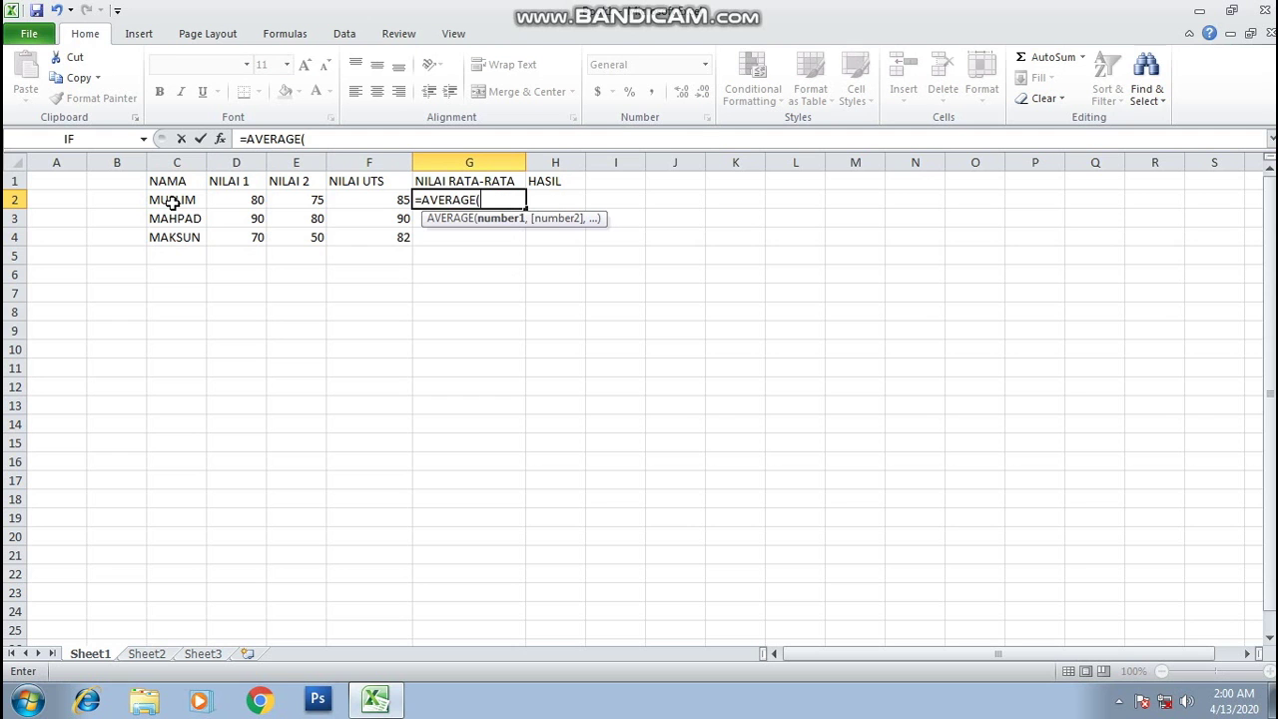
pyautogui.write('D')
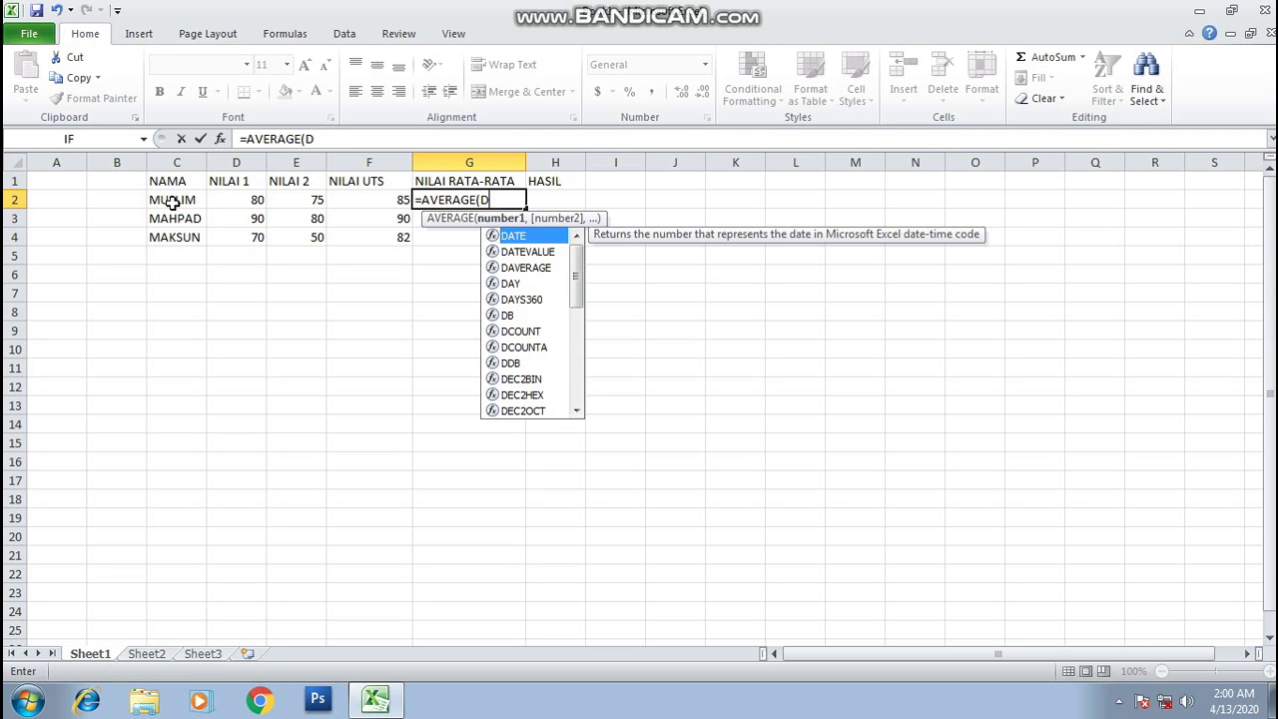
pyautogui.write('2:')
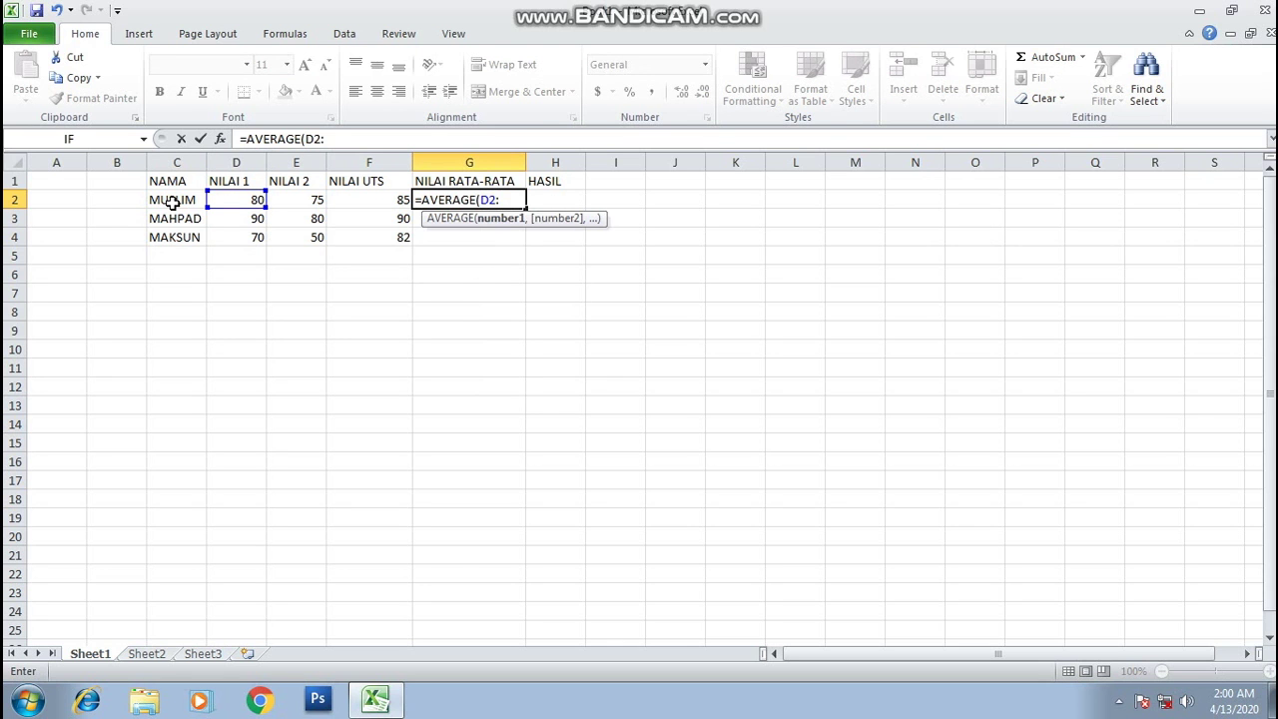
pyautogui.write('F')
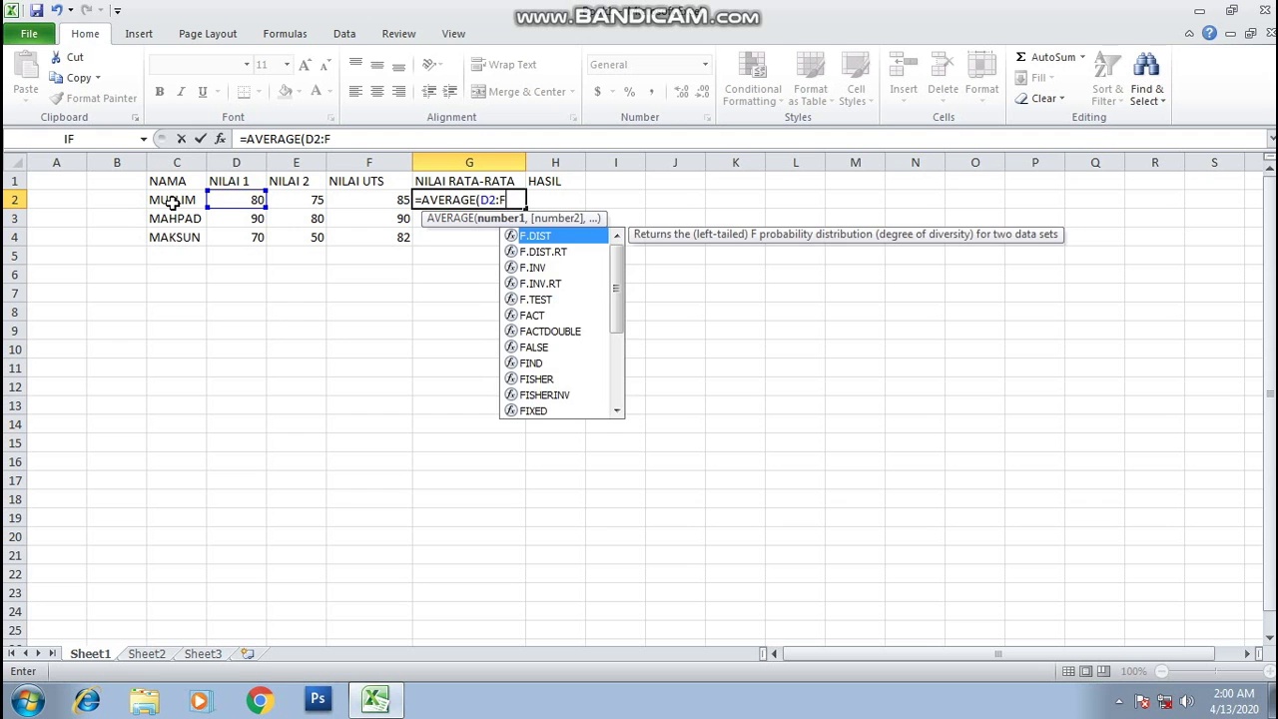
pyautogui.write('2)')
pyautogui.press('Return')
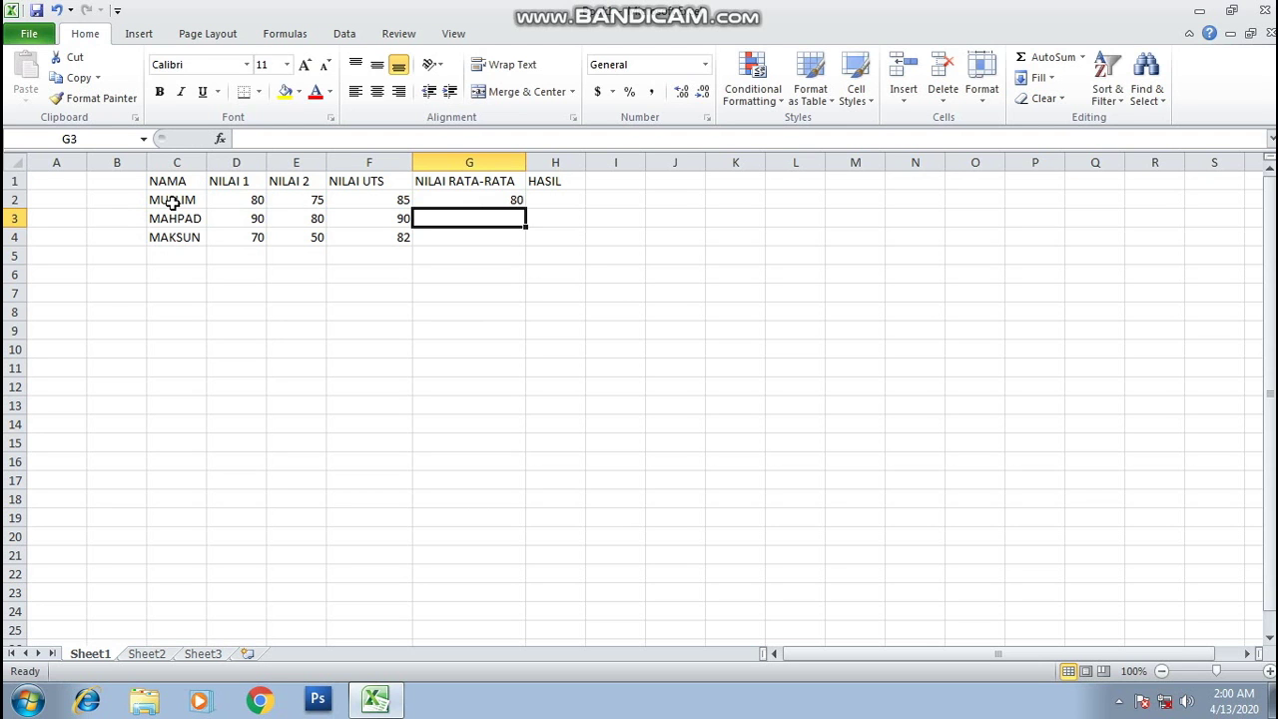
# - Fill the average formula from G2 down to G4 and widen the HASIL column H to nearly double its width
pyautogui.click(509, 200)
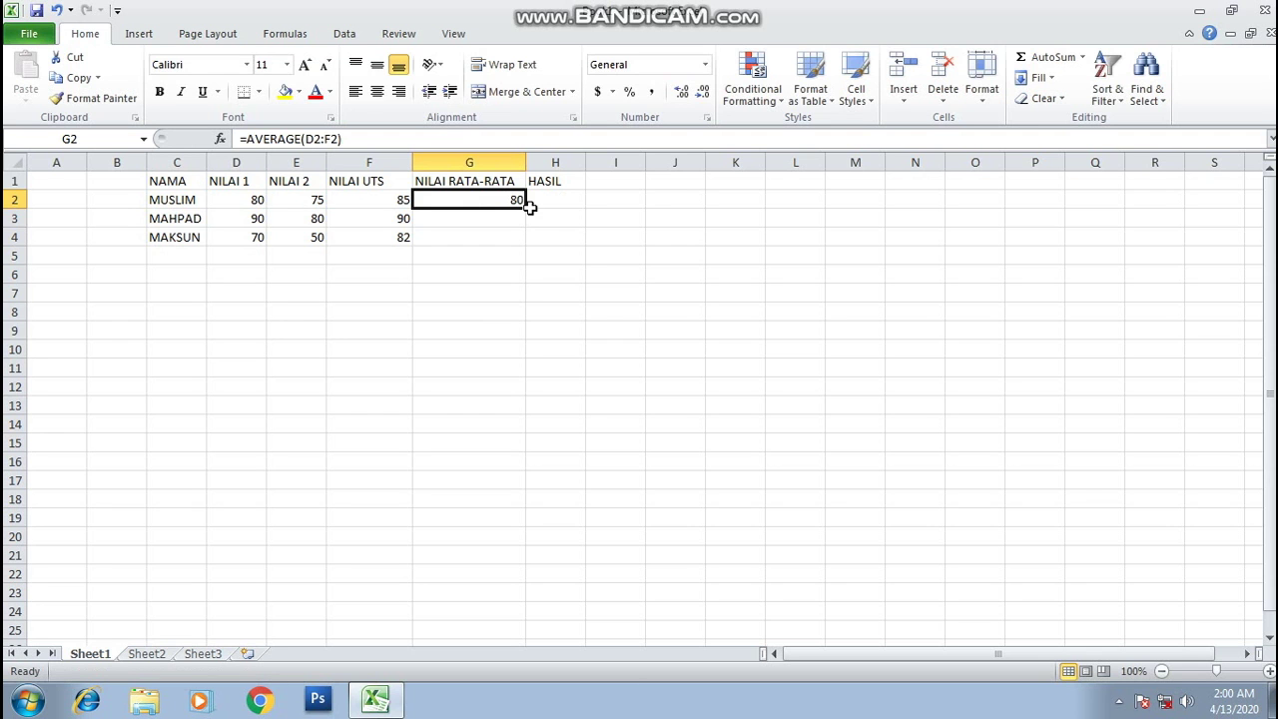
pyautogui.moveTo(526, 211); pyautogui.dragTo(518, 252)
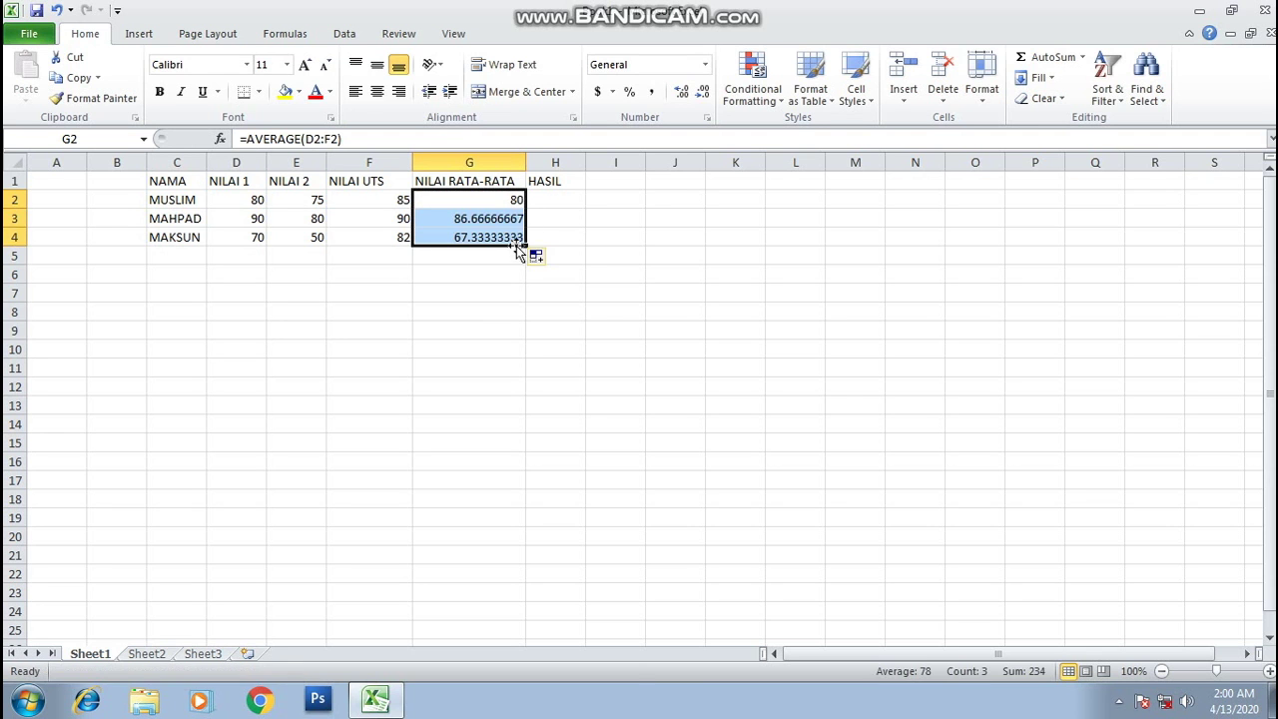
pyautogui.click(558, 194)
pyautogui.moveTo(589, 160); pyautogui.dragTo(636, 184)
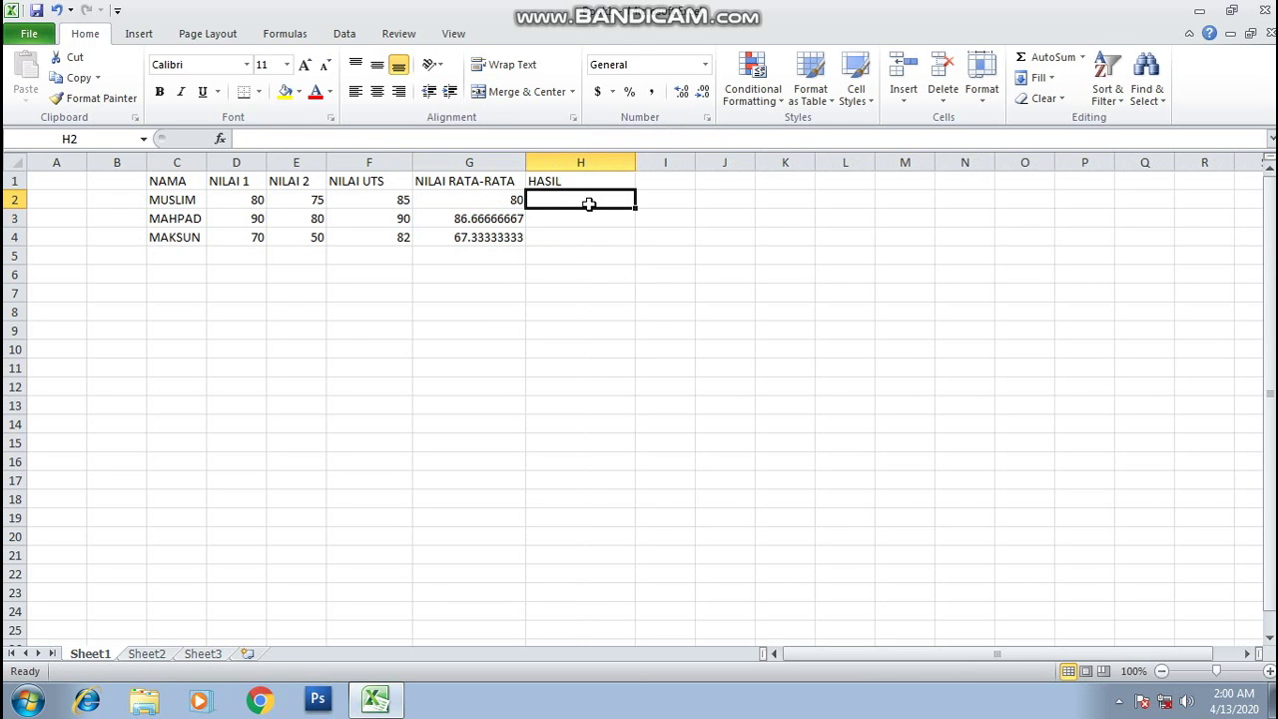
# - Enter the first student's result formula in H2: =IF(OR(F2>=75,G2>75),"LULUS","HER")
pyautogui.write('=IF')
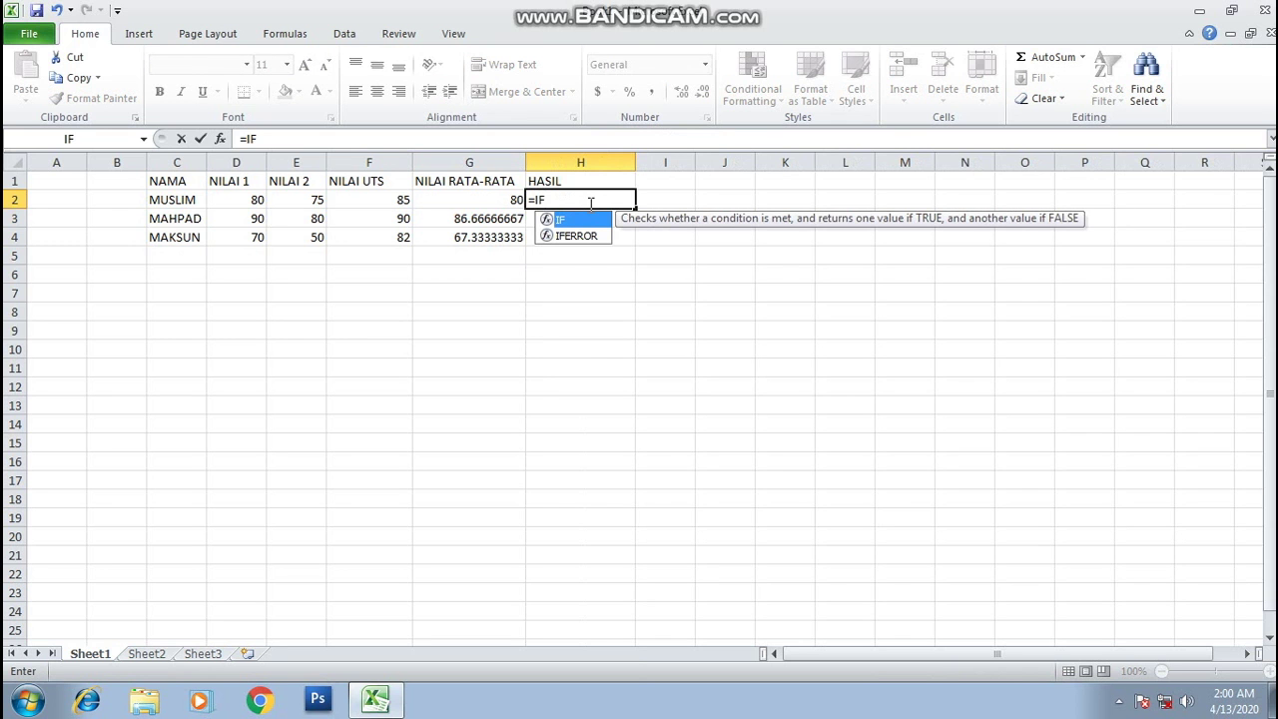
pyautogui.write('(O')
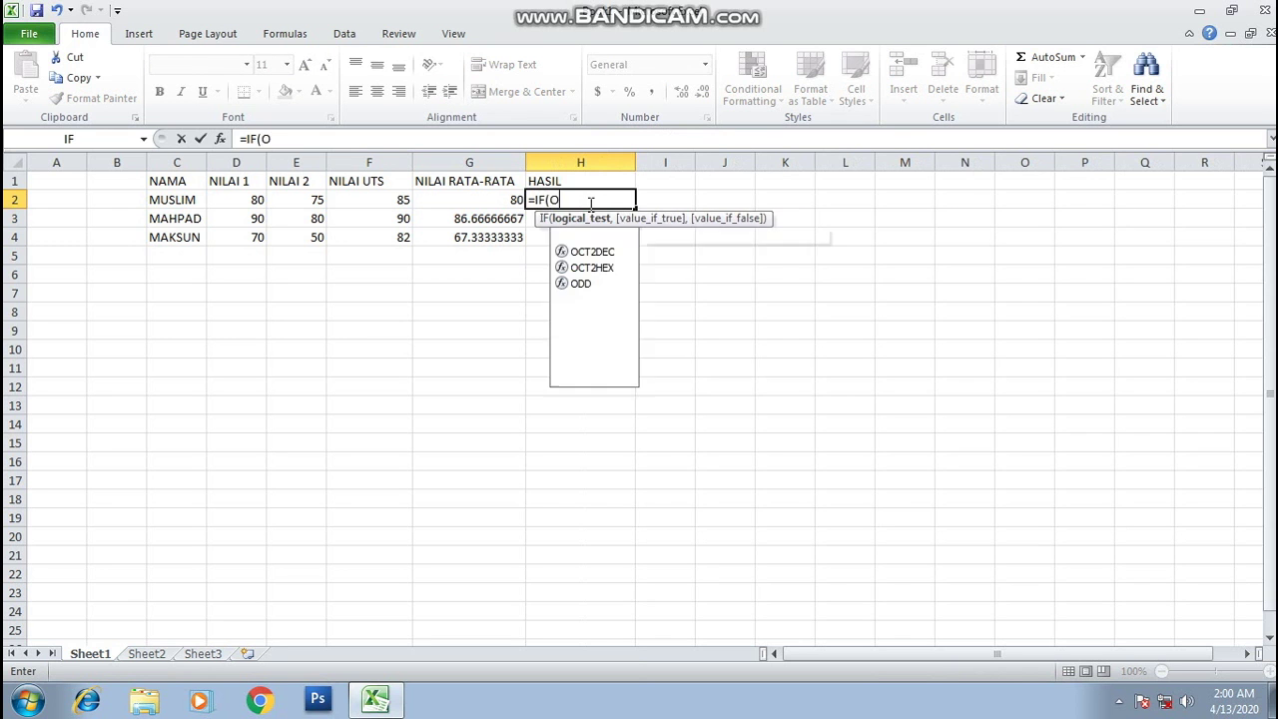
pyautogui.write('R(')
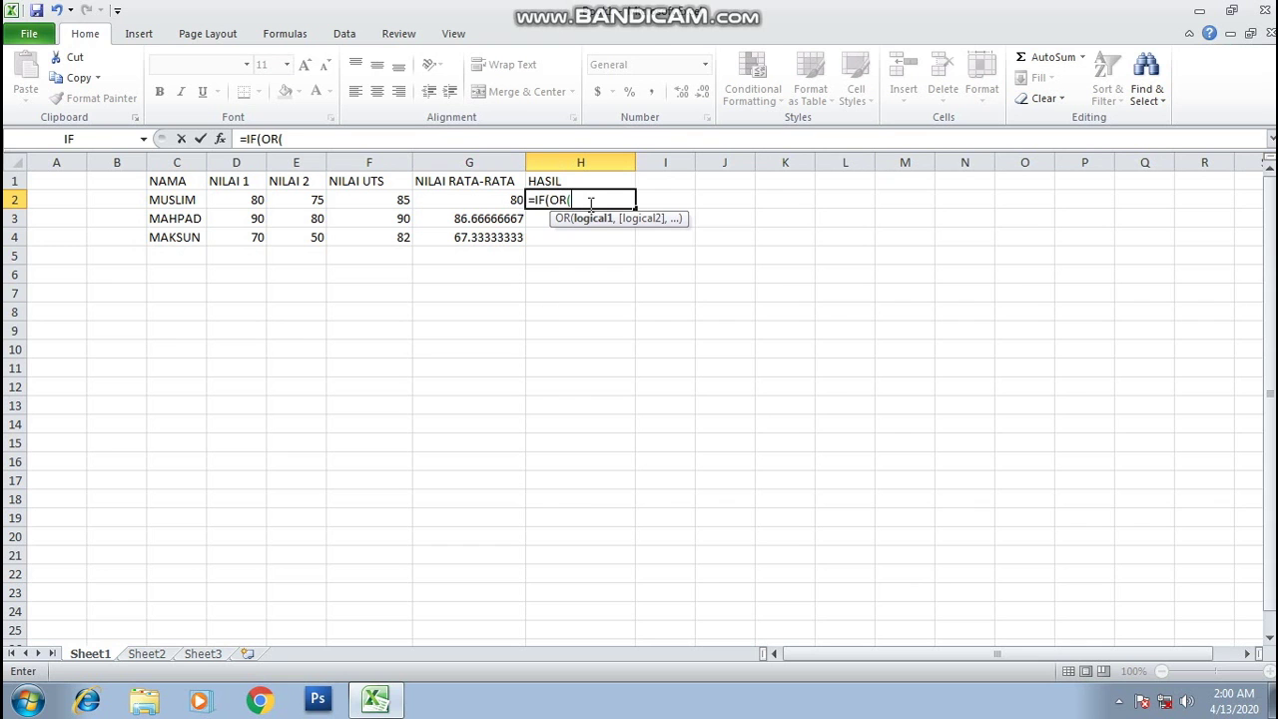
pyautogui.write('F')
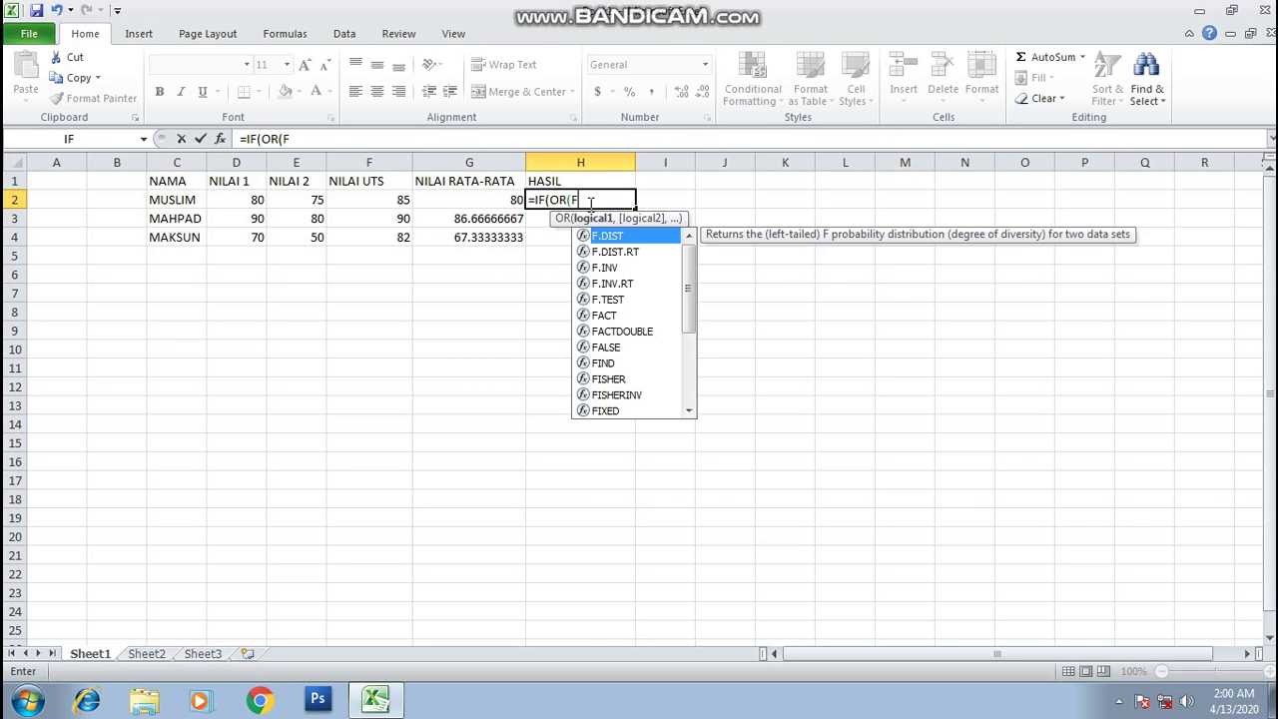
pyautogui.write('2>')
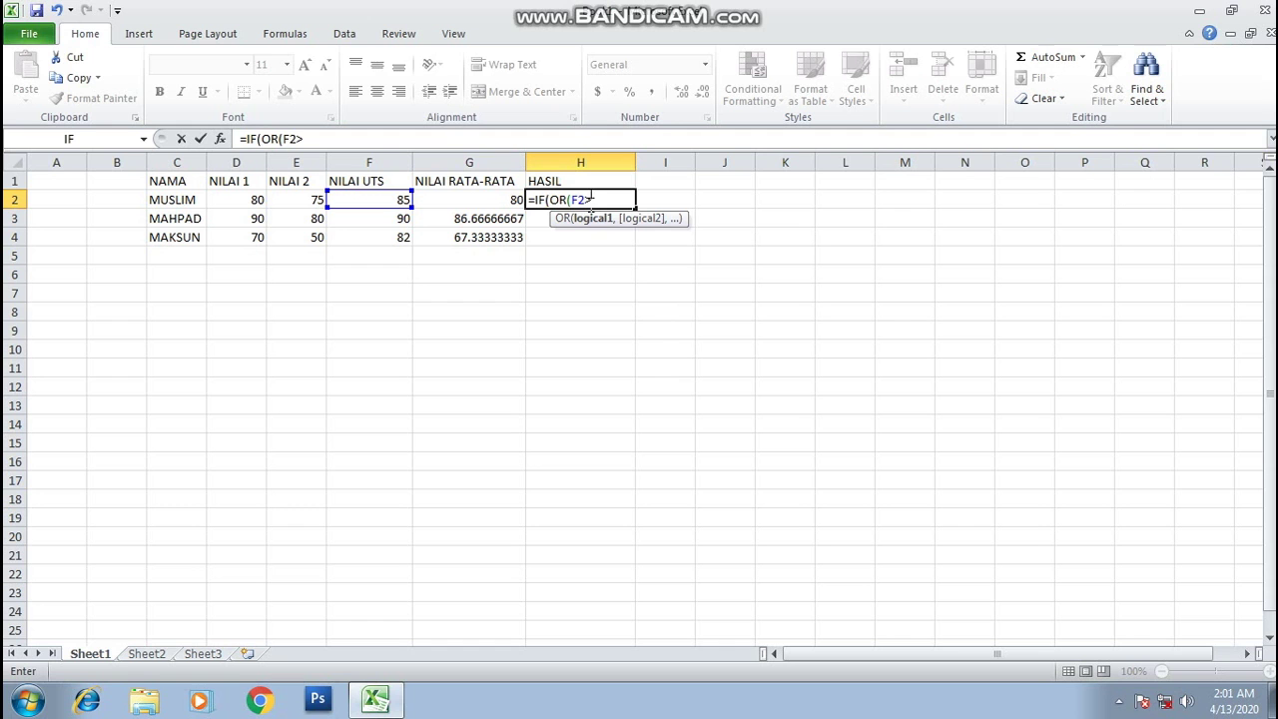
pyautogui.write('=')
pyautogui.write('75,')
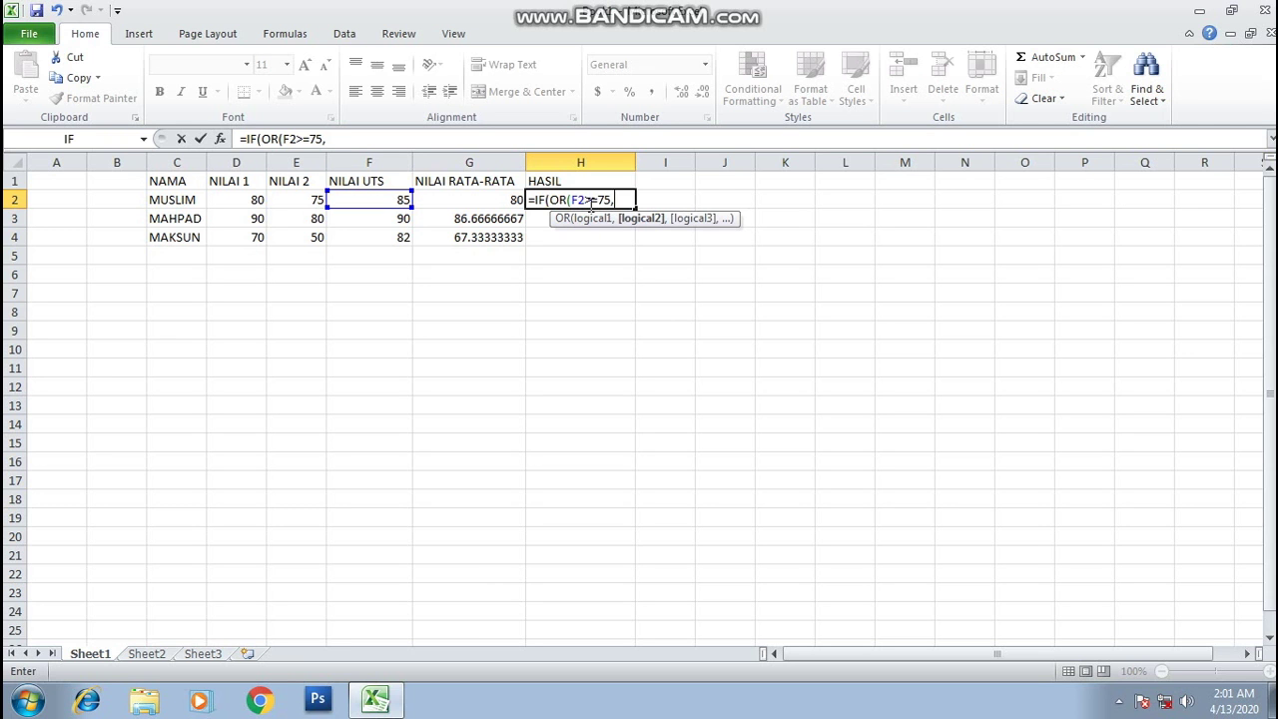
pyautogui.write('G')
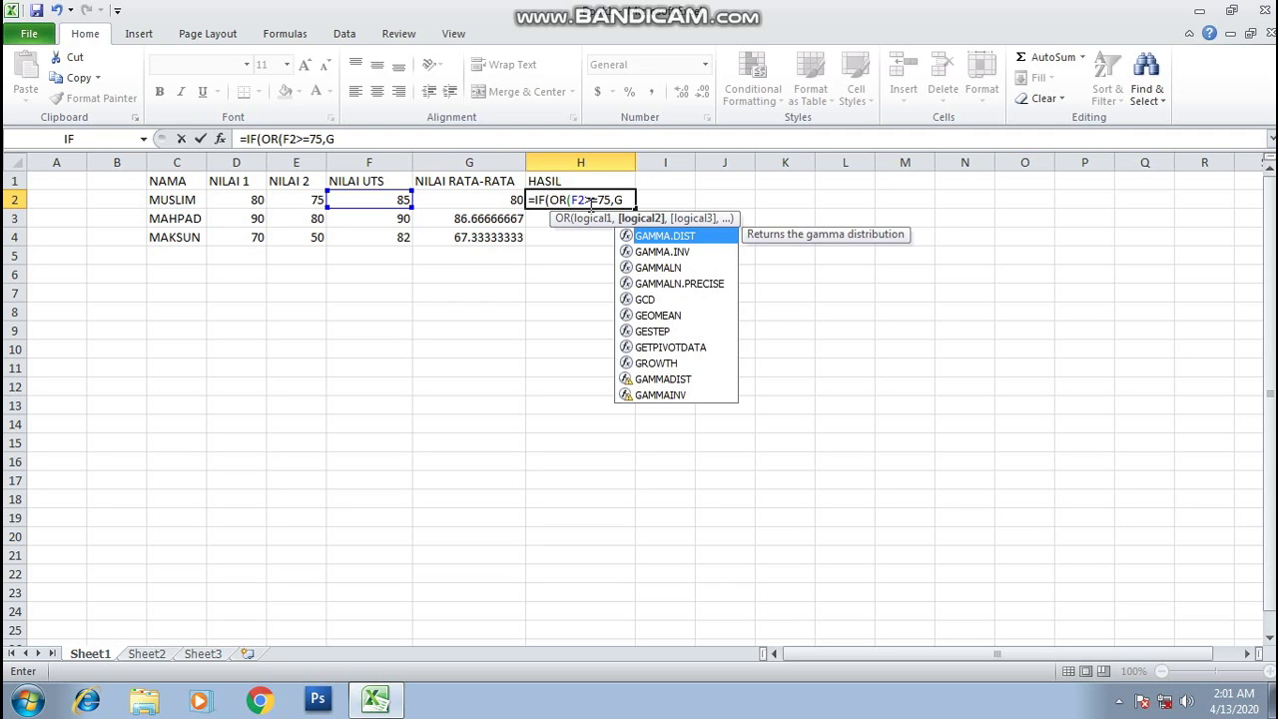
pyautogui.write('2')
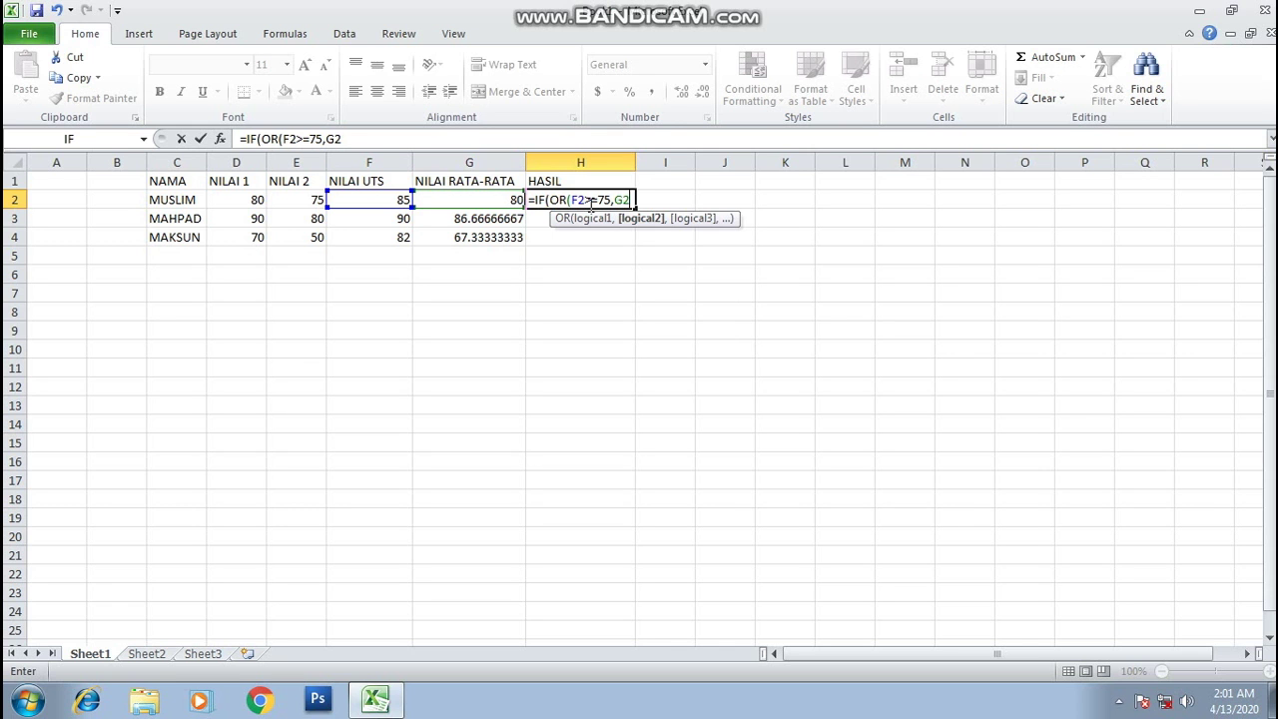
pyautogui.write('>75)')
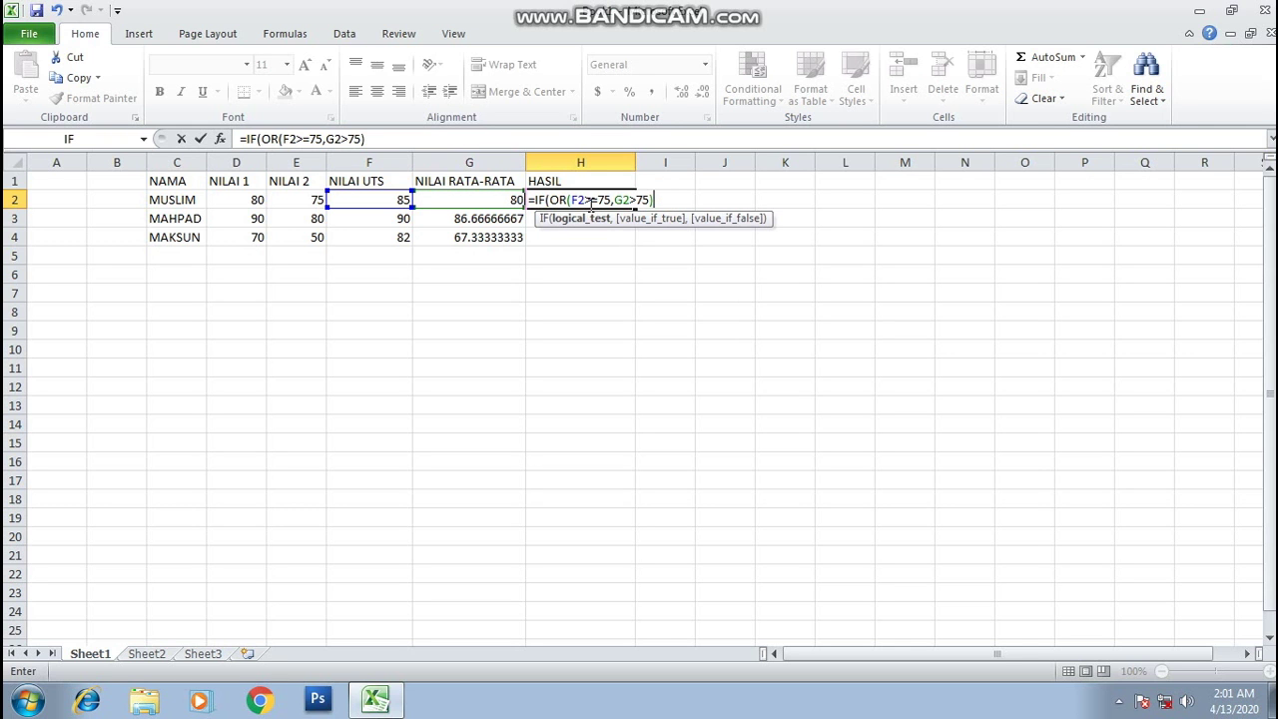
pyautogui.write(',')
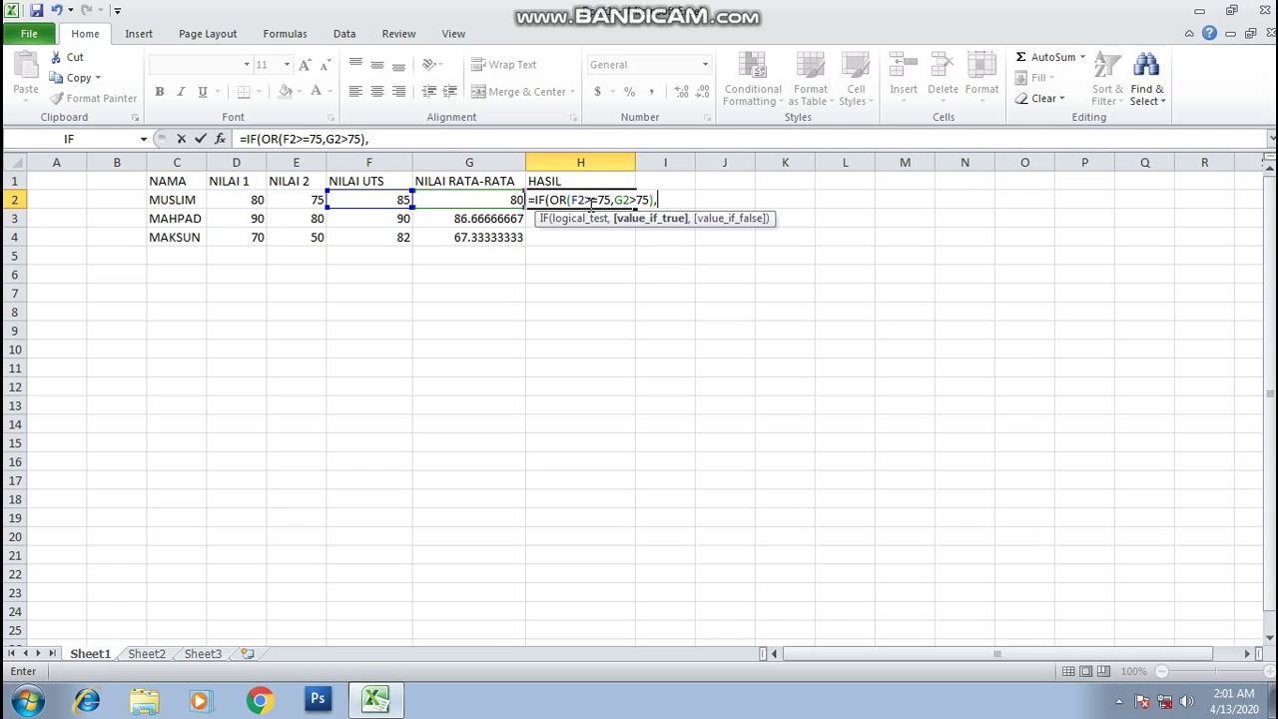
pyautogui.write('"LULUS","HE')
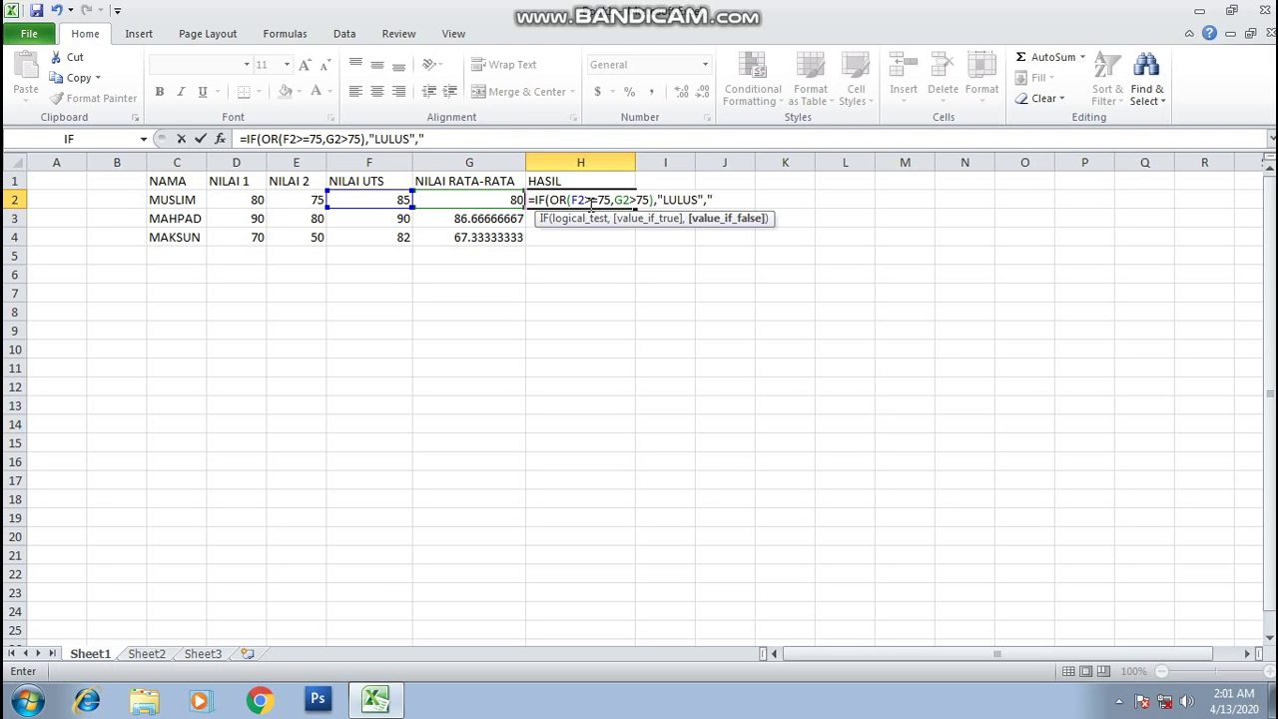
pyautogui.write('R")')
pyautogui.press('Return')
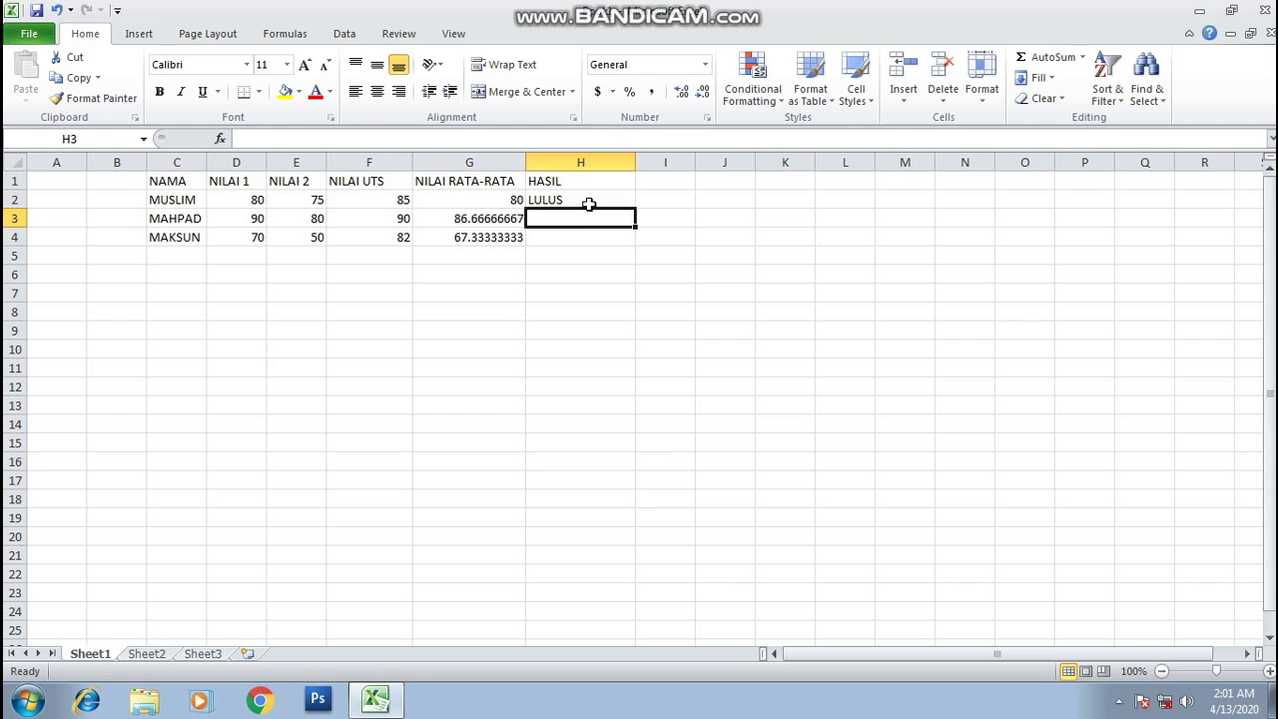
# - Enter the second student's result formula in H3: =IF(OR(F3>=75,G3>75),"LULUS","HER")
pyautogui.write('=IF')
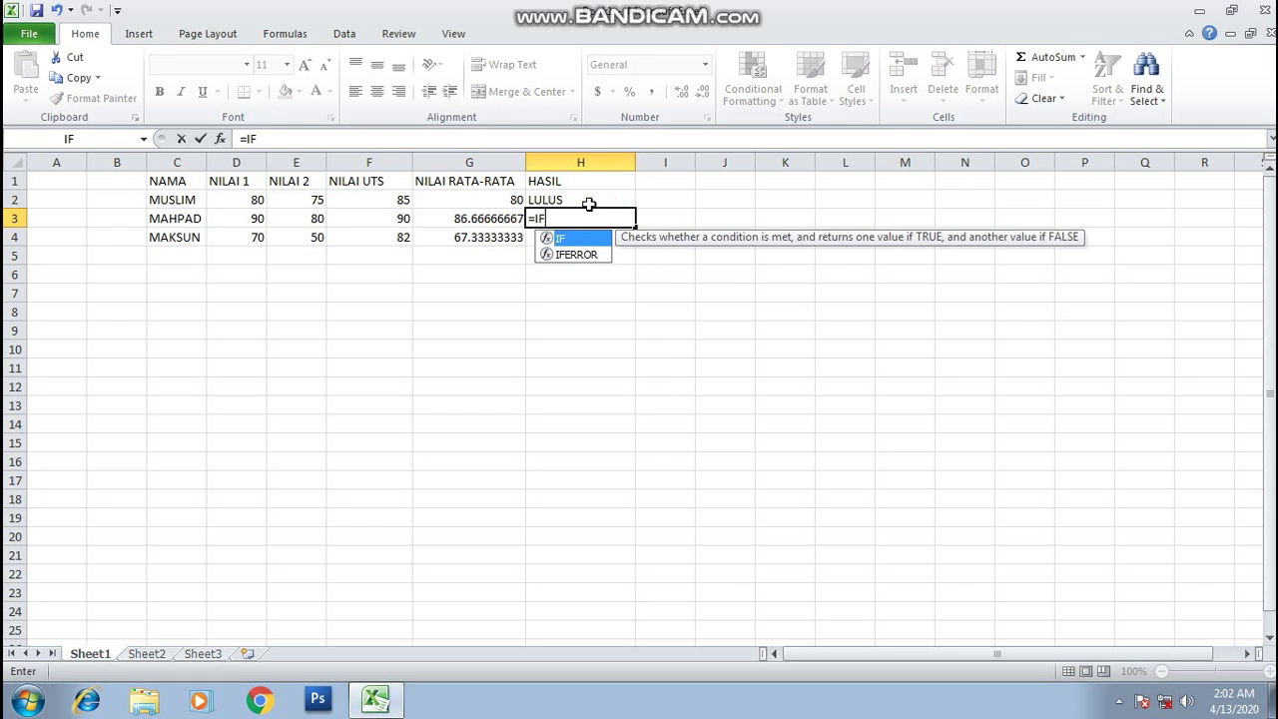
pyautogui.write('(OR')
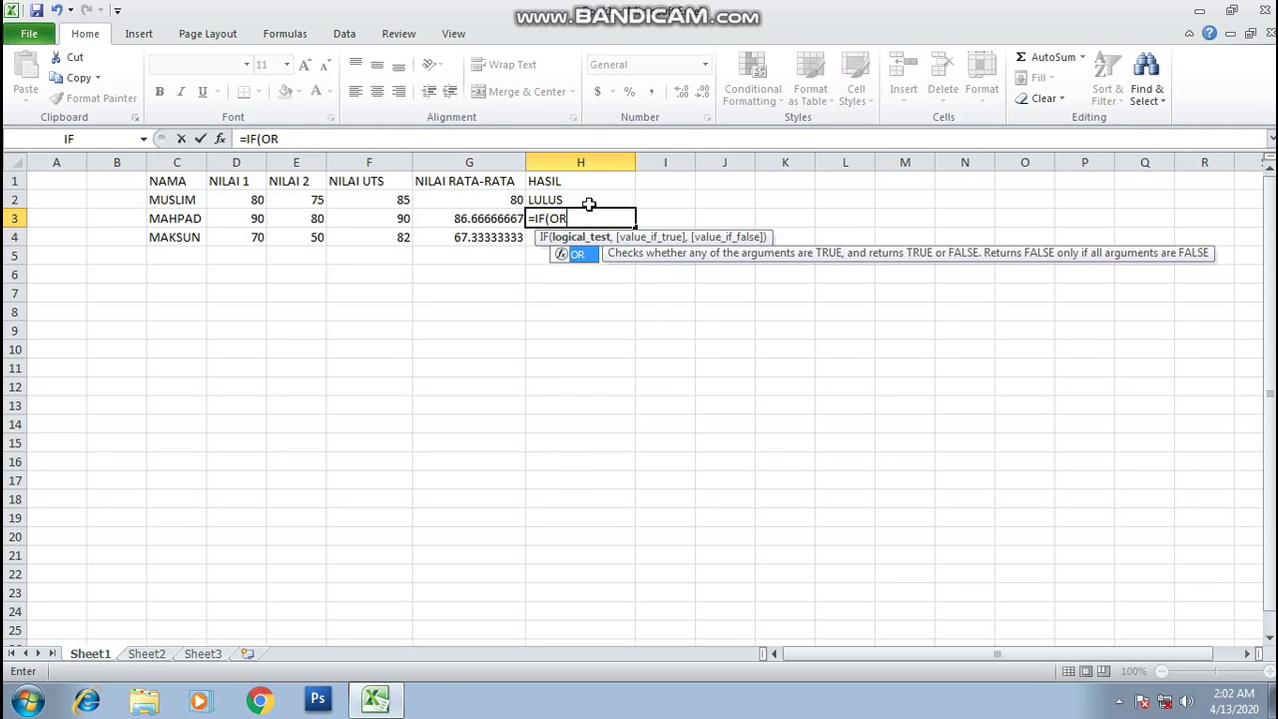
pyautogui.write('(')
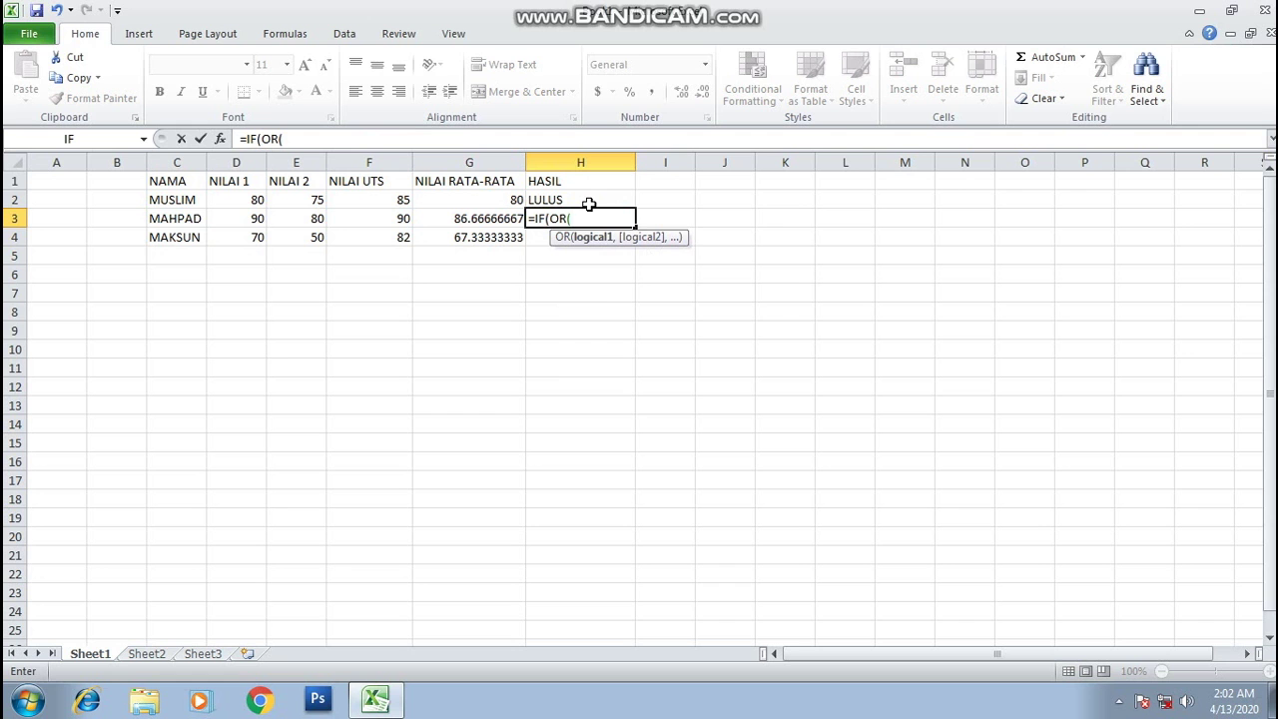
pyautogui.write('F')
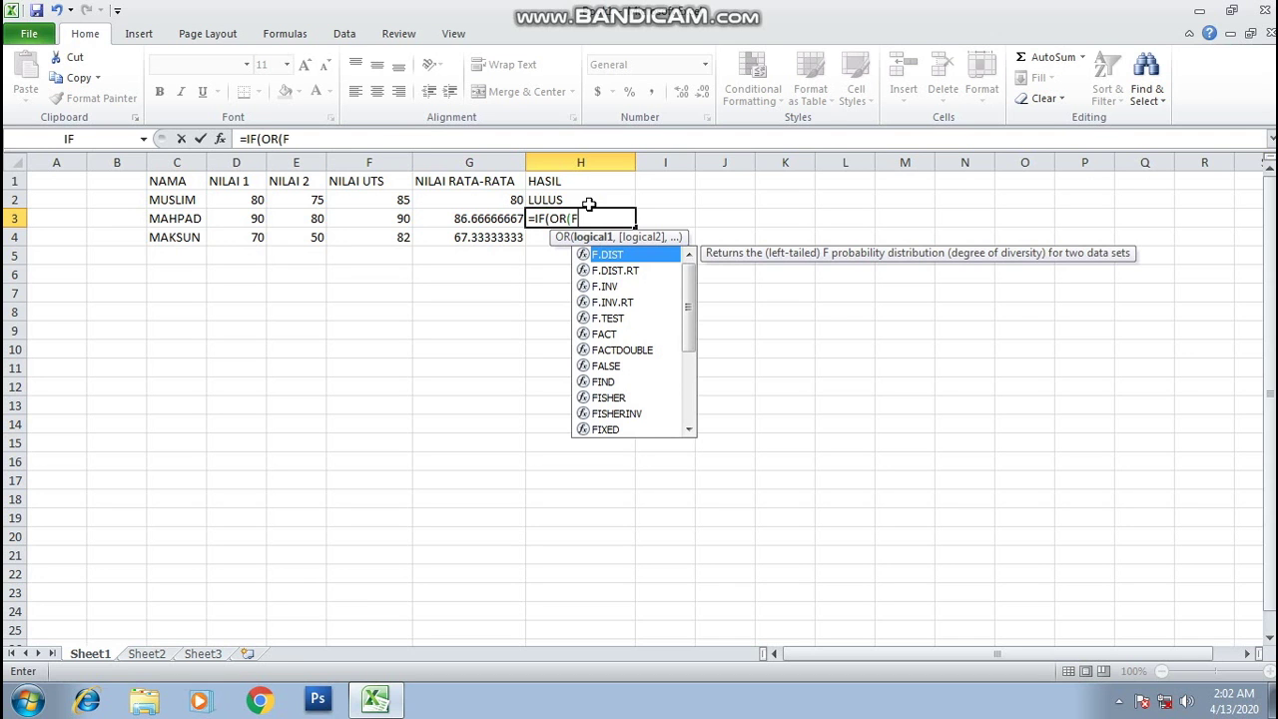
pyautogui.write('3')
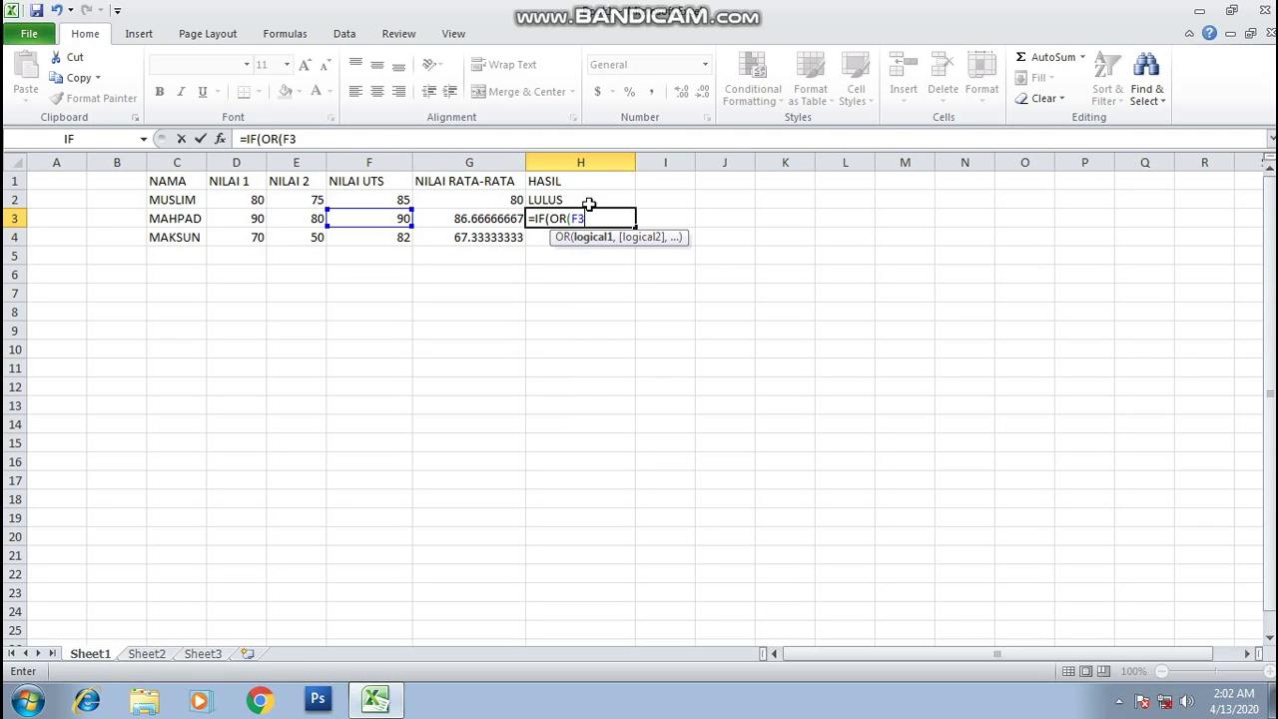
pyautogui.write('>=75')
pyautogui.write(',')
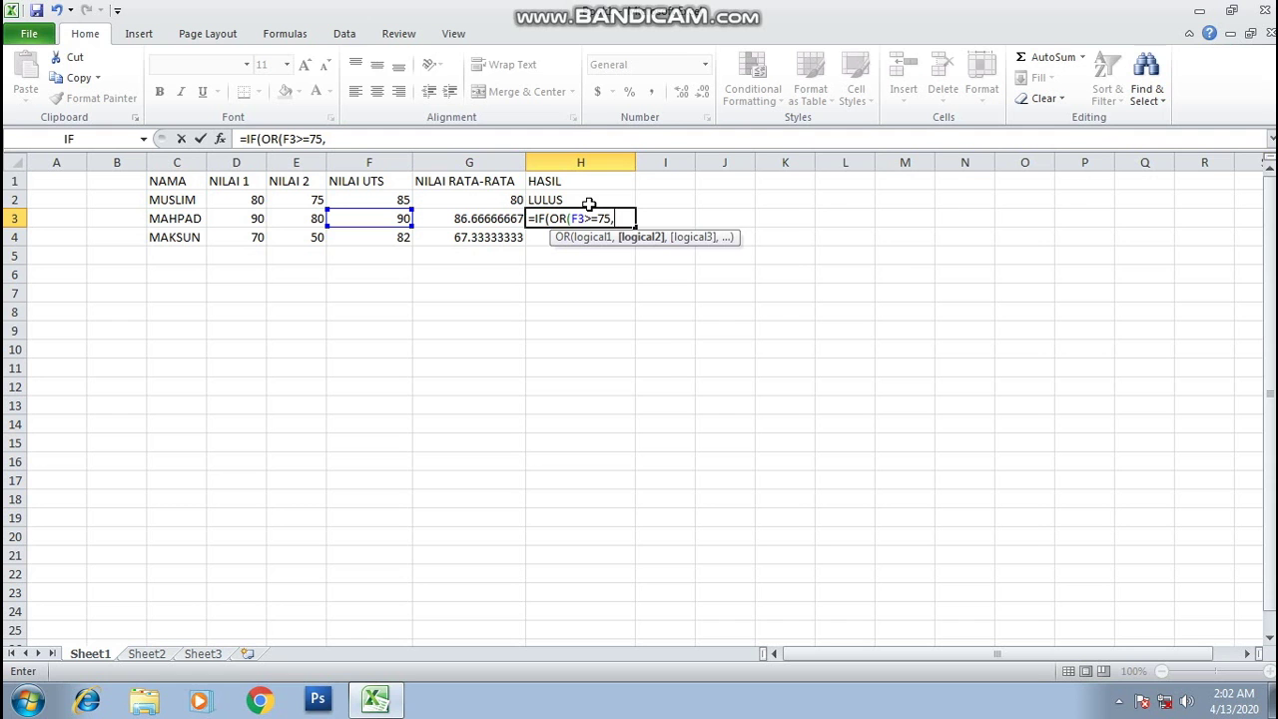
pyautogui.write('G')
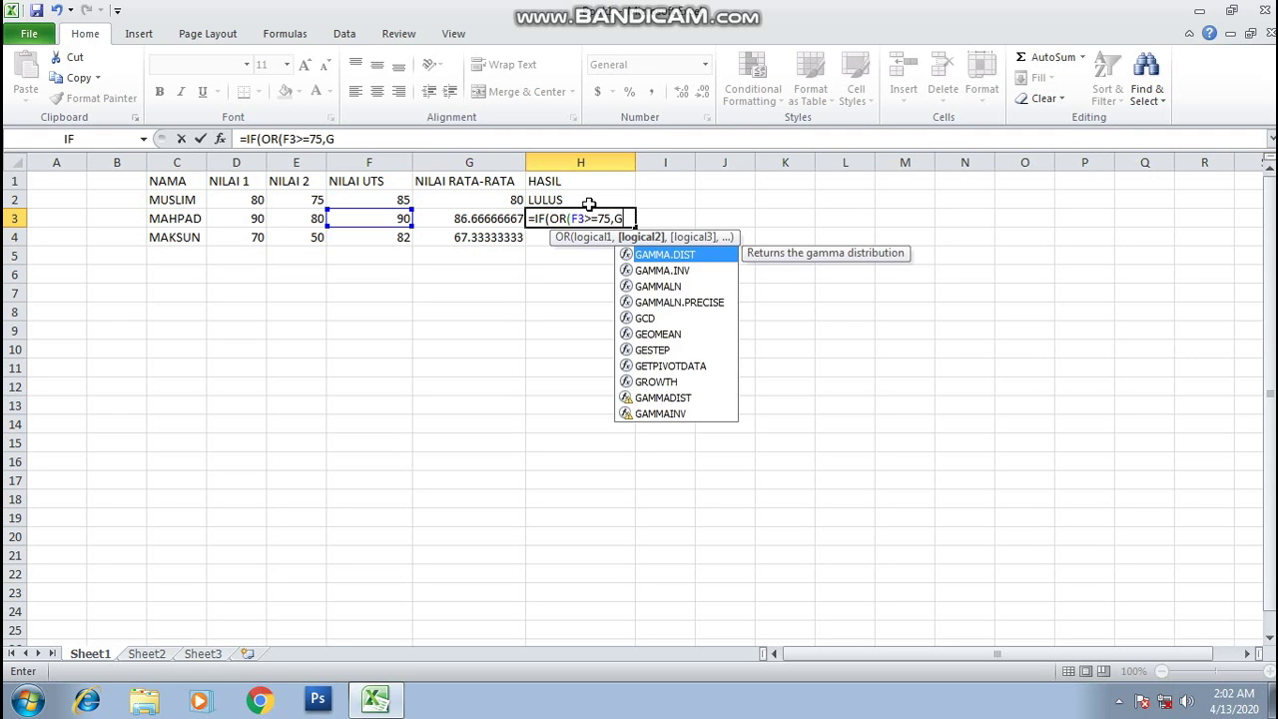
pyautogui.write('3')
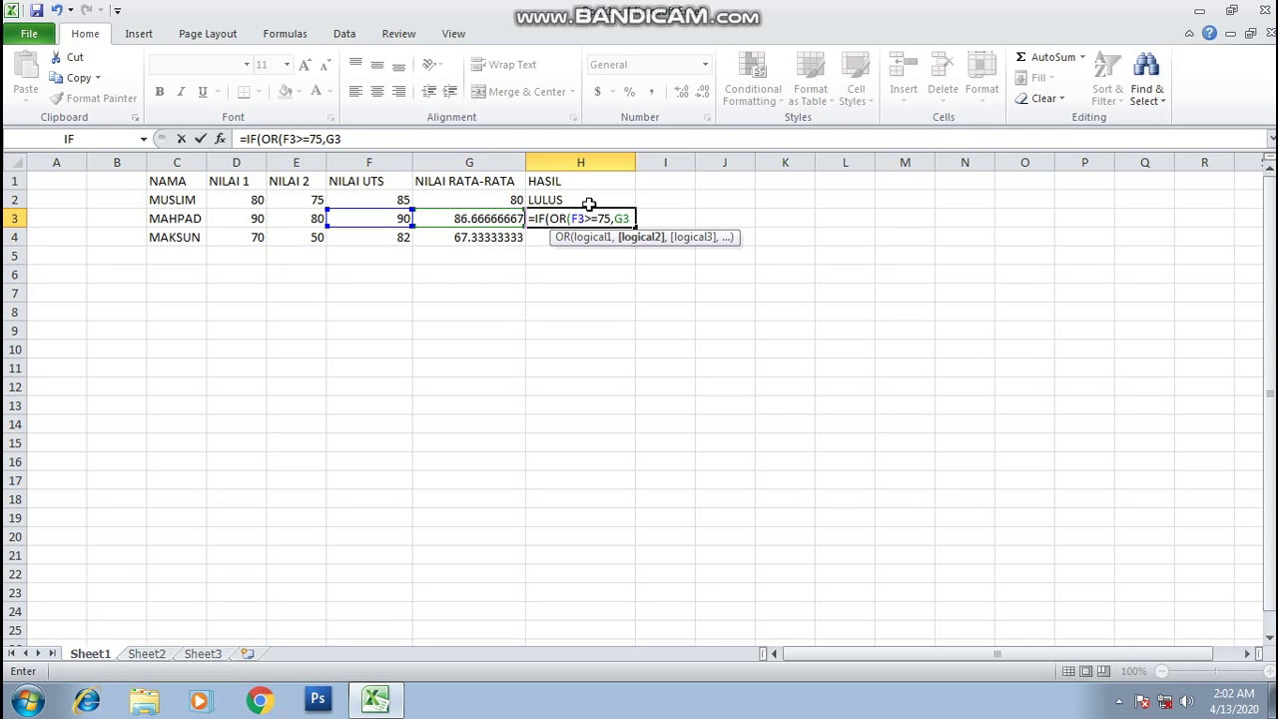
pyautogui.write('>75),')
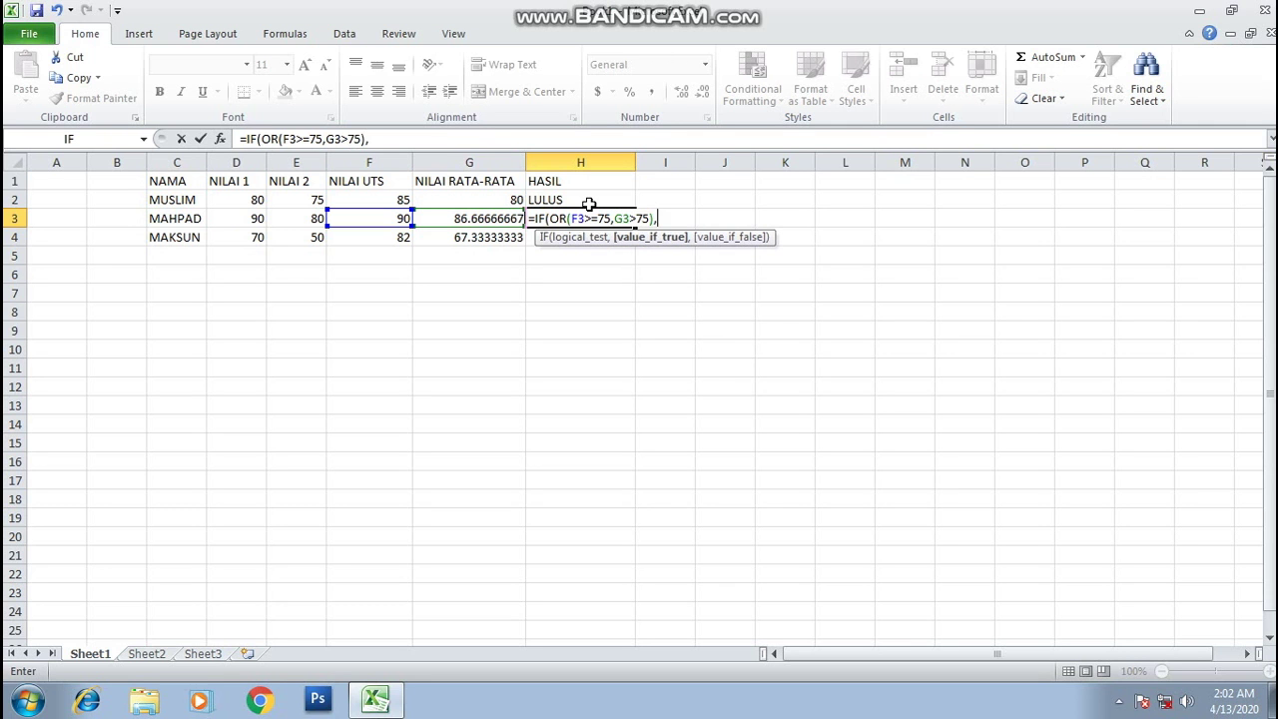
pyautogui.write('"LULUS""')
pyautogui.press('BackSpace')
pyautogui.write(',')
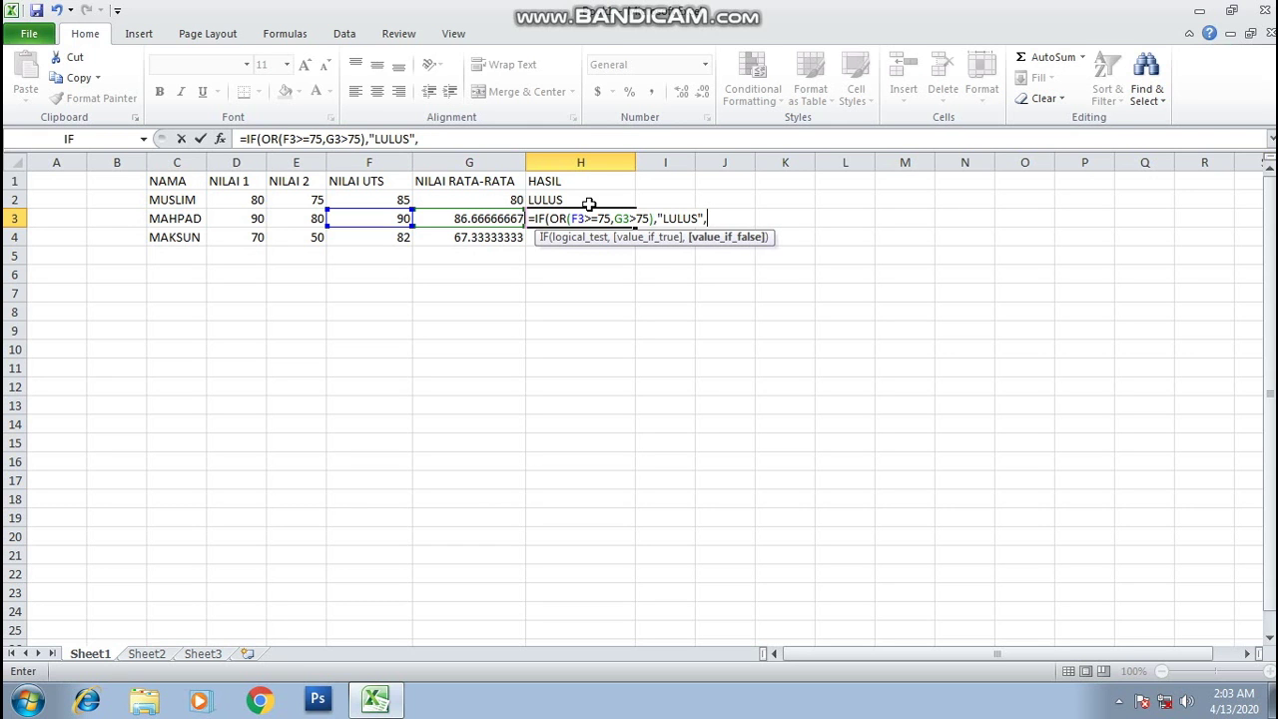
pyautogui.write('"HER")')
pyautogui.press('Return')
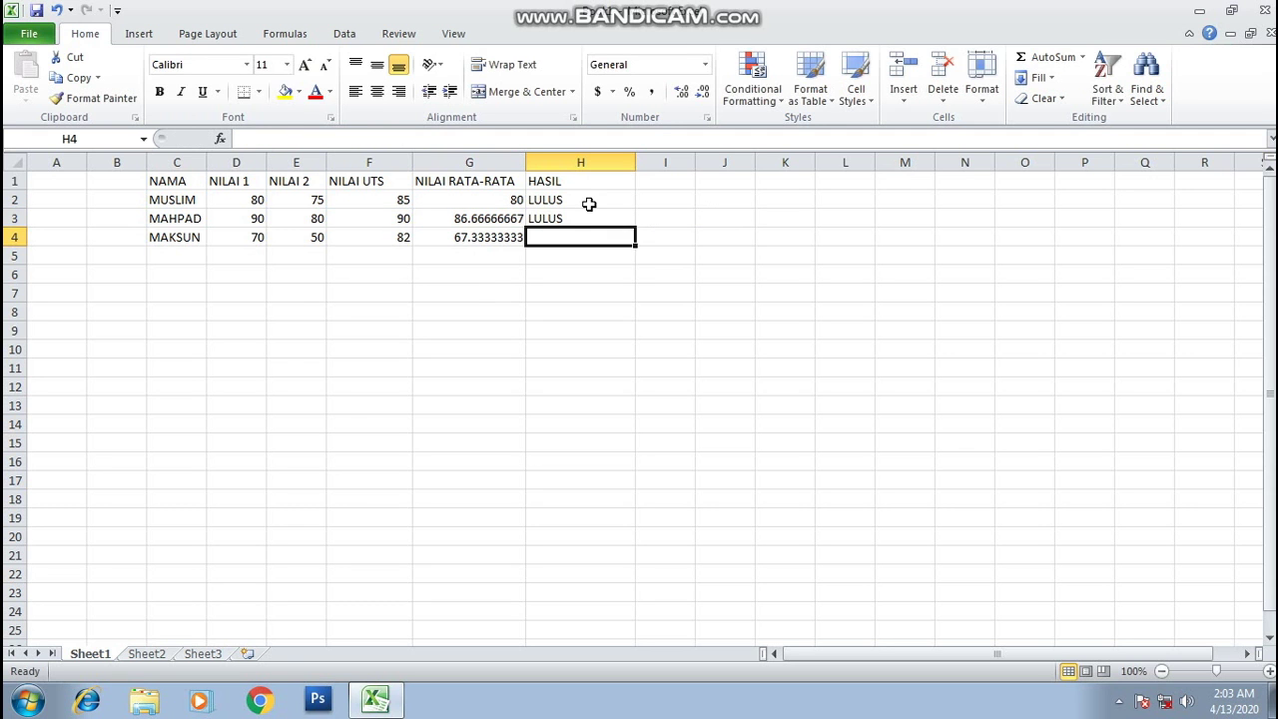
# - Enter the third student's result formula in H4: =IF(OR(F4>=75,G4>75),"LULUS","HER")
pyautogui.write('=IF')
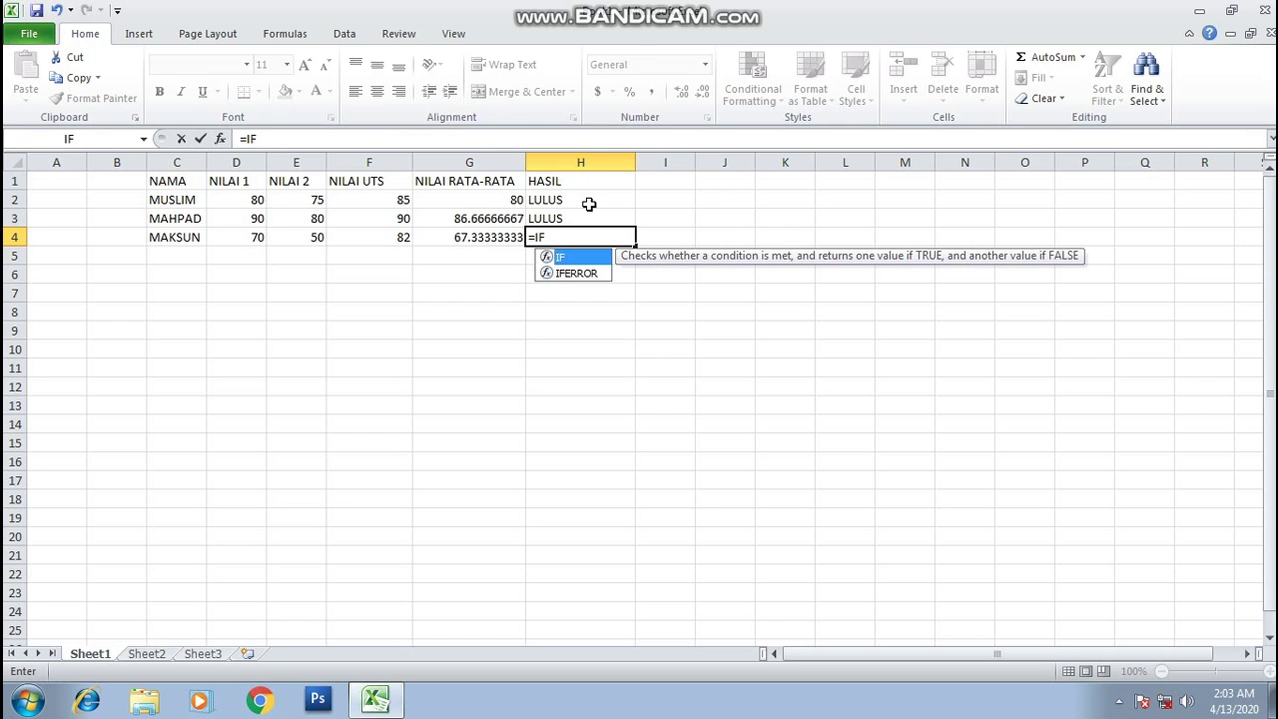
pyautogui.write('(')
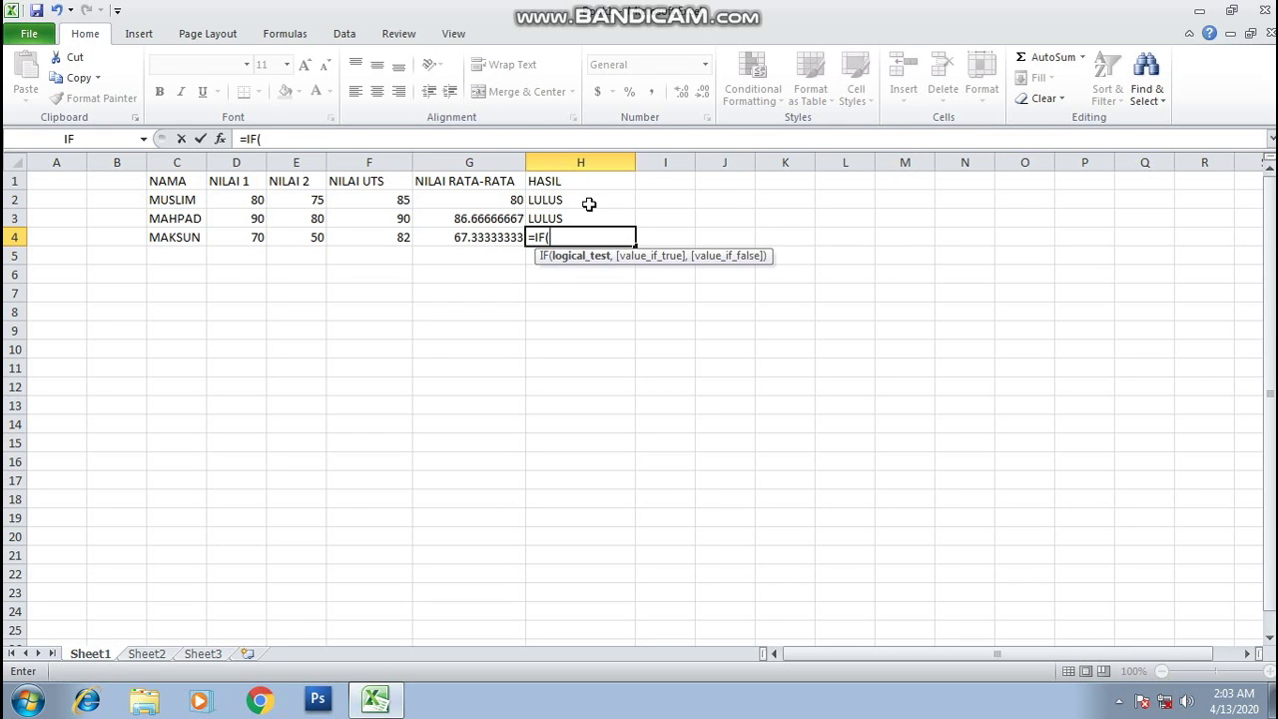
pyautogui.write('OR')
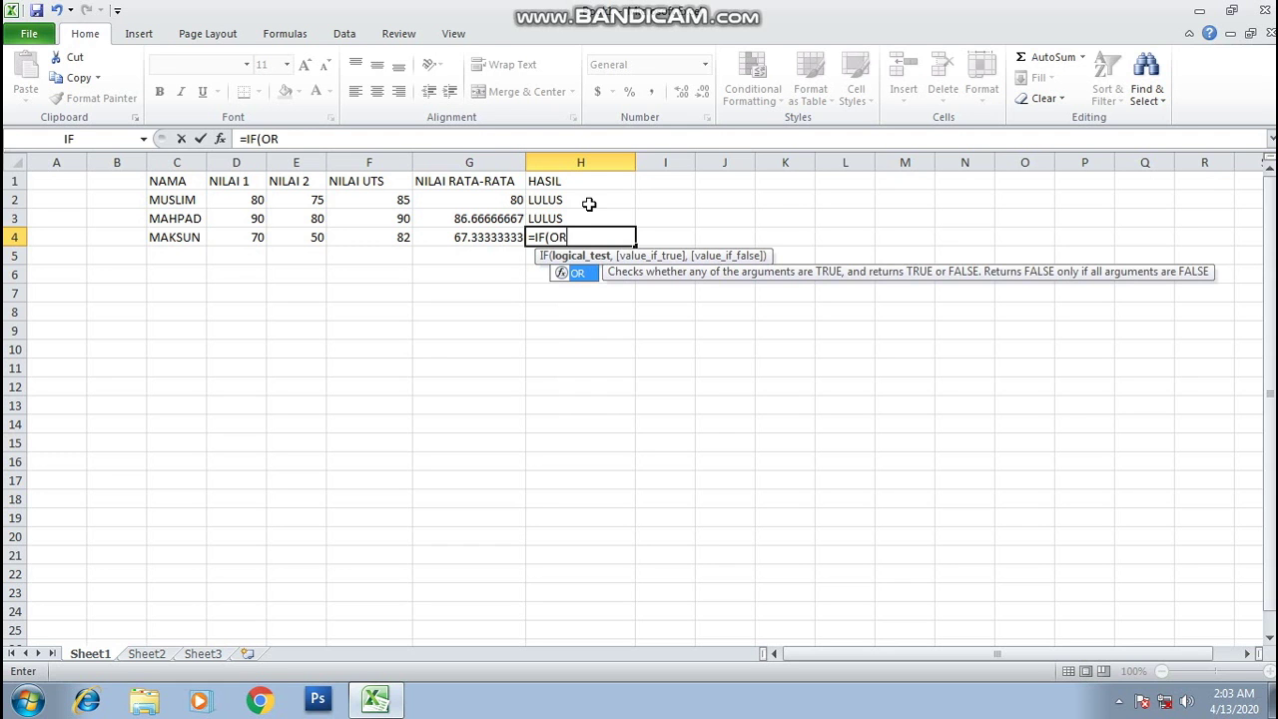
pyautogui.write('(F')
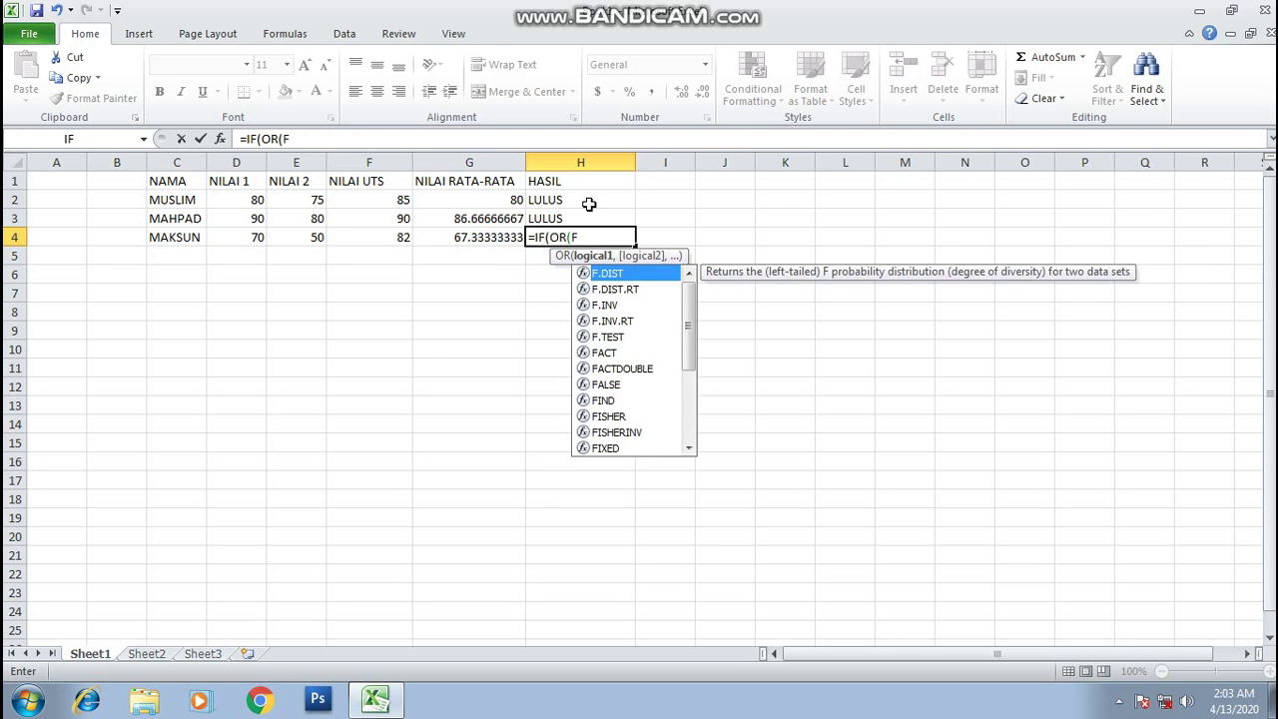
pyautogui.write('4>')
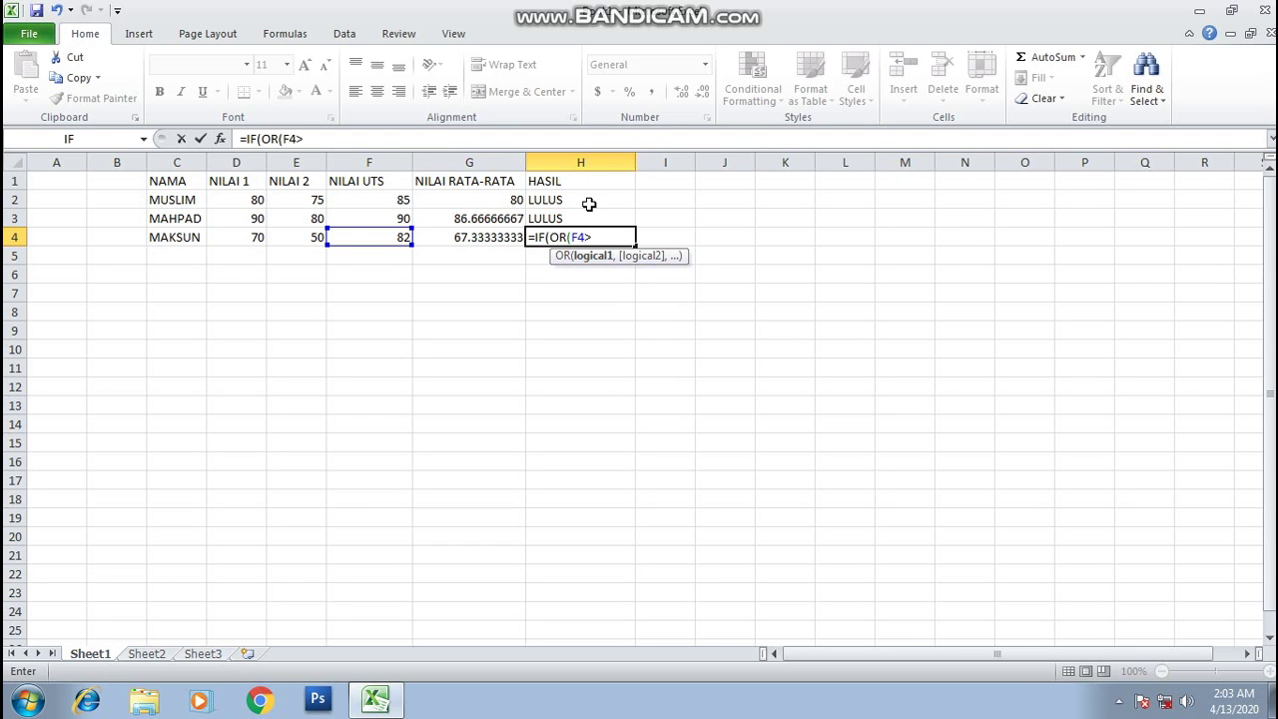
pyautogui.write('=75,')
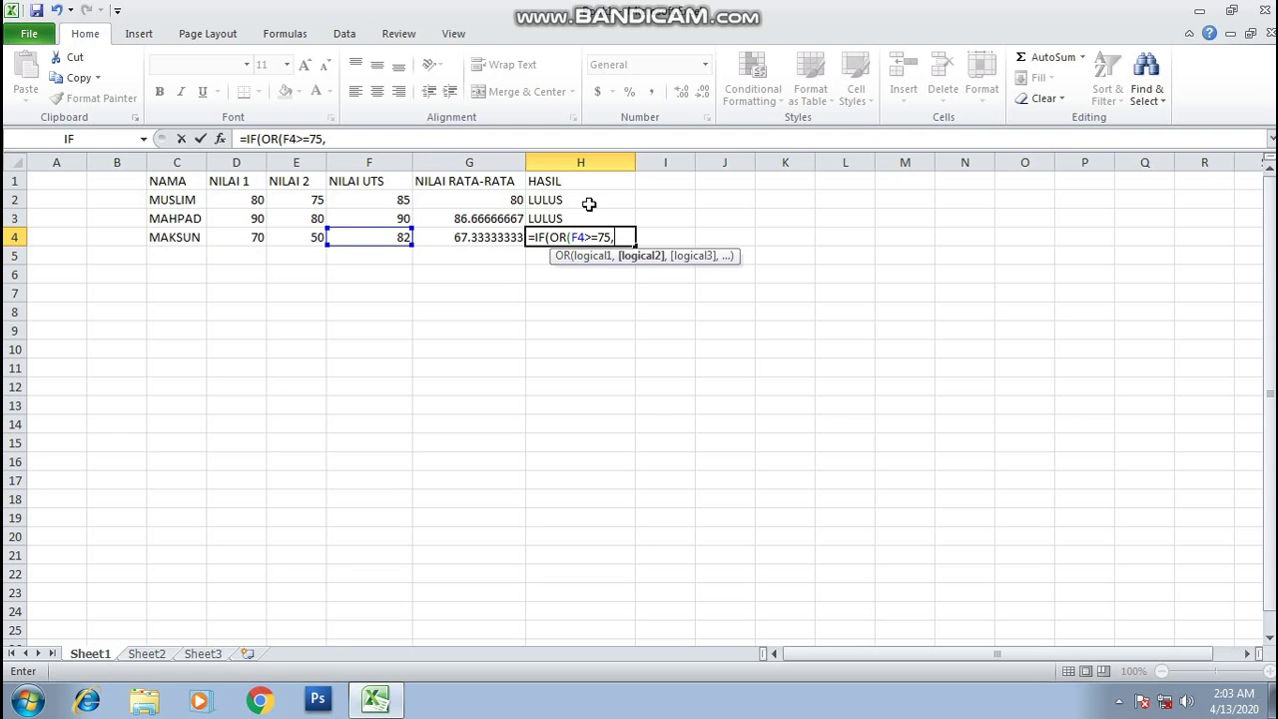
pyautogui.write('G')
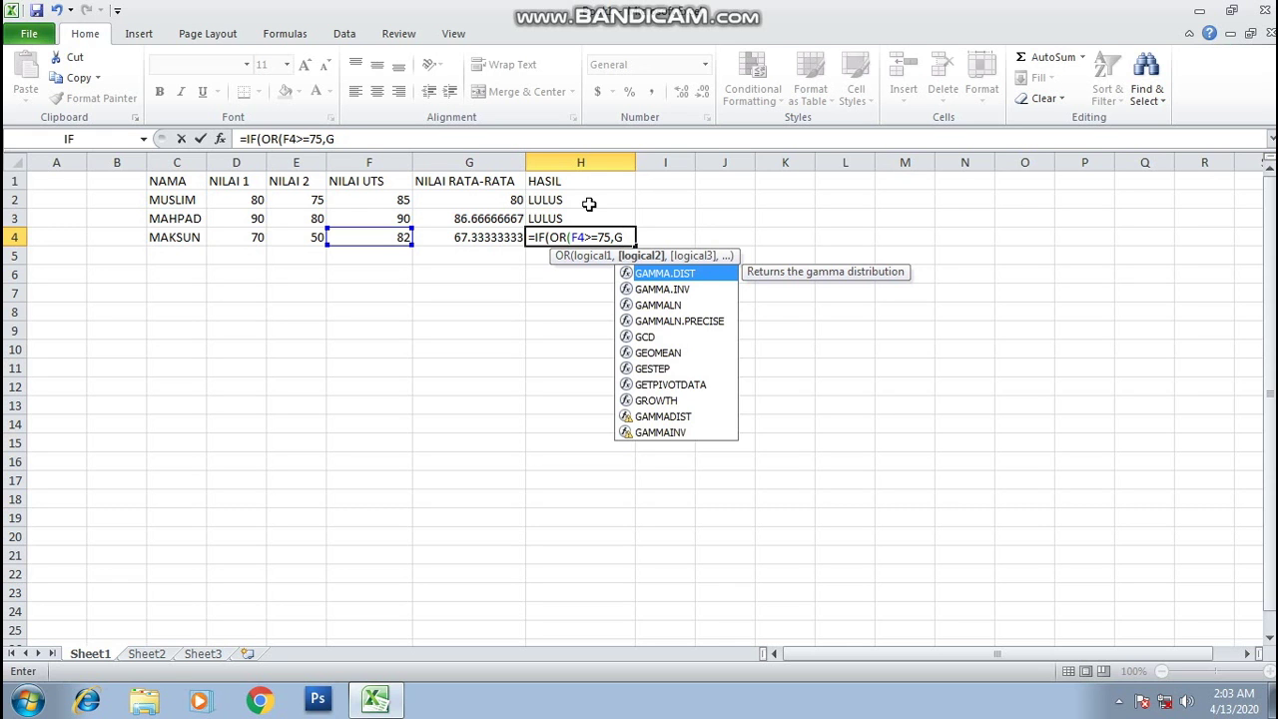
pyautogui.write('4')
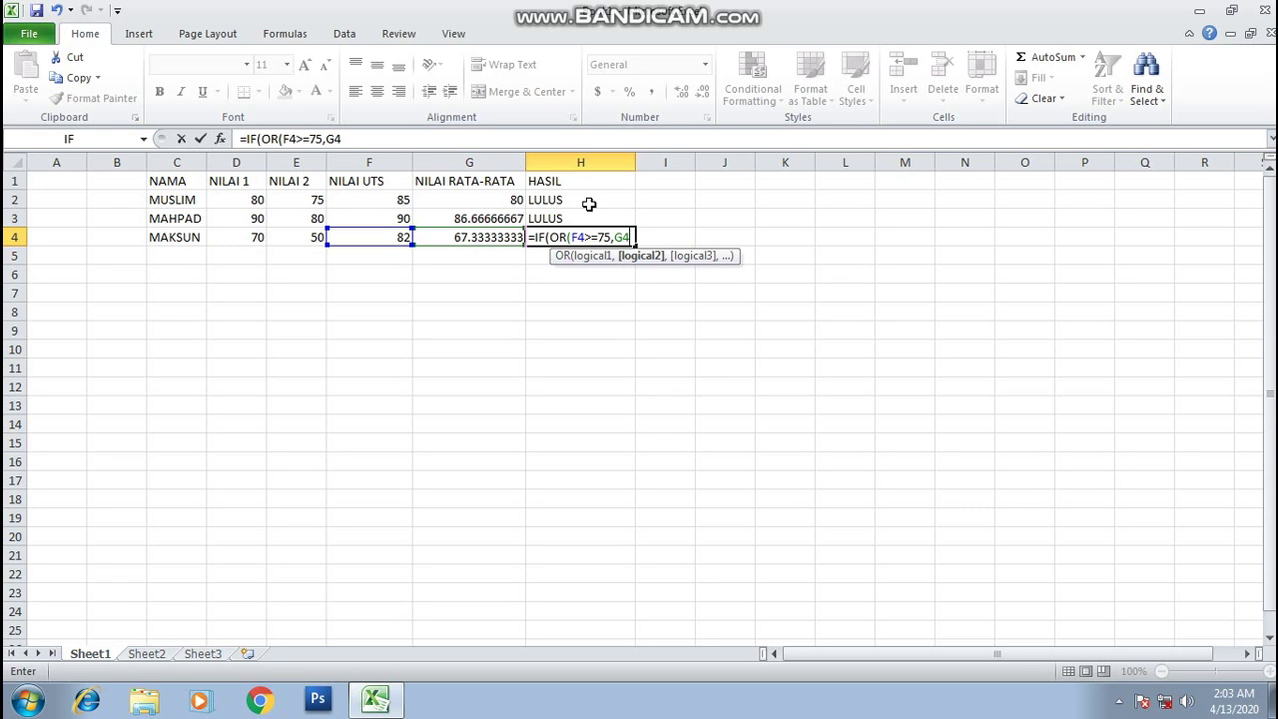
pyautogui.write('75')
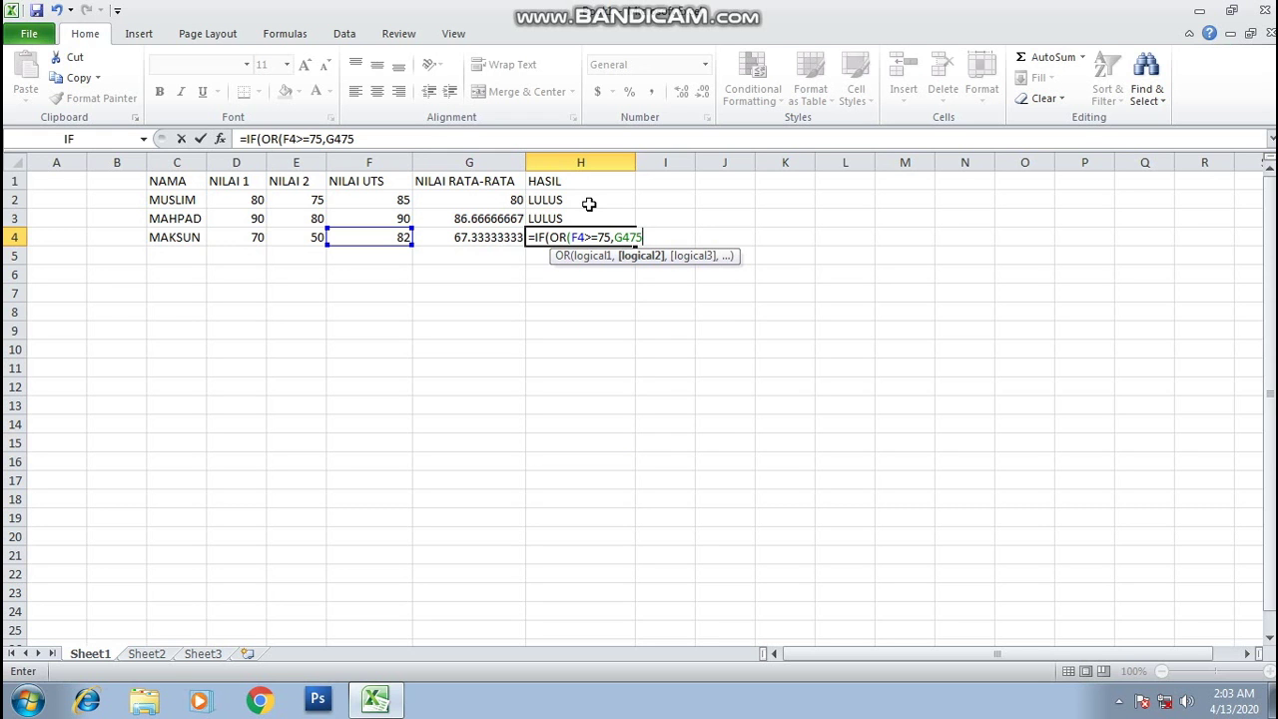
pyautogui.press('BackSpace')
pyautogui.press('BackSpace')
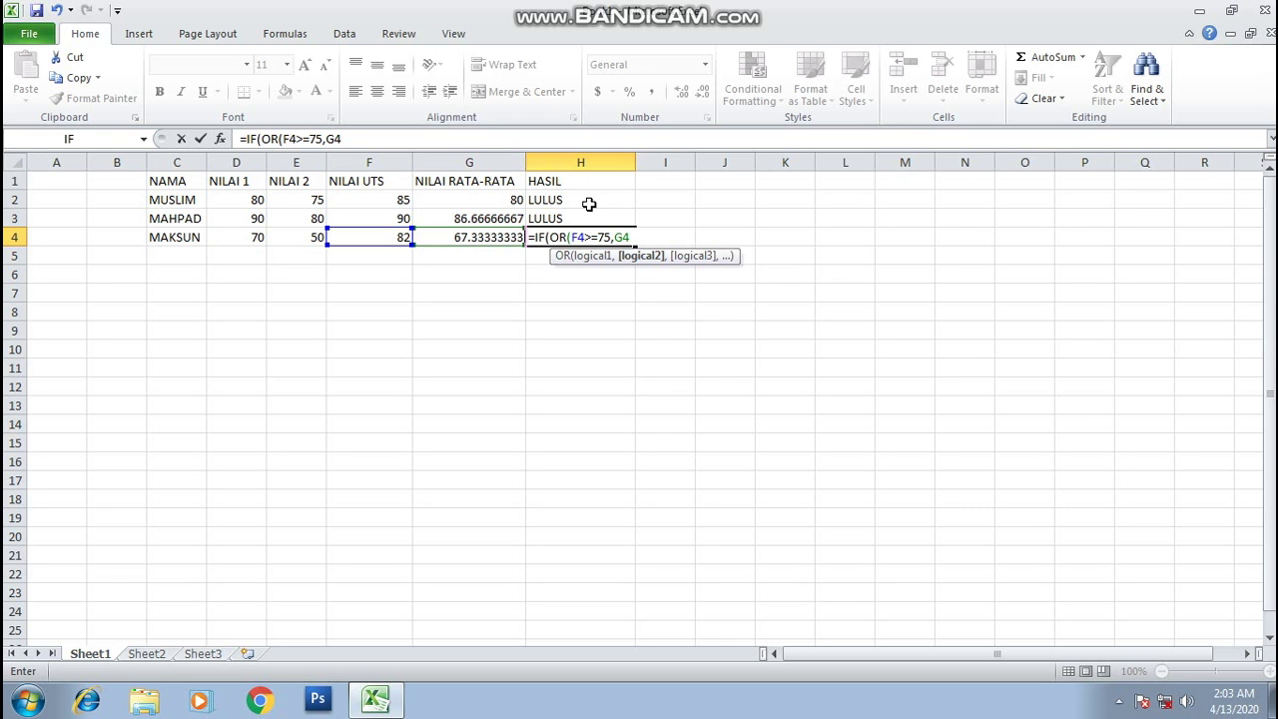
pyautogui.write('>75)')
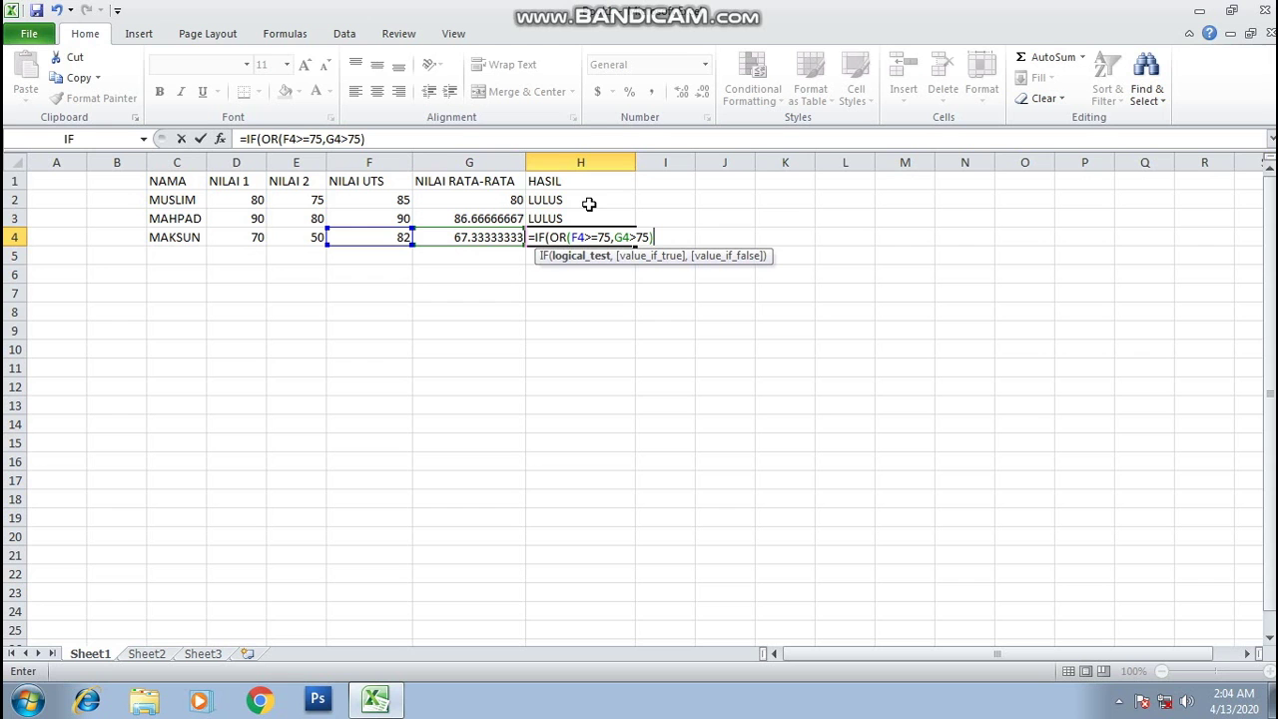
pyautogui.write(',')
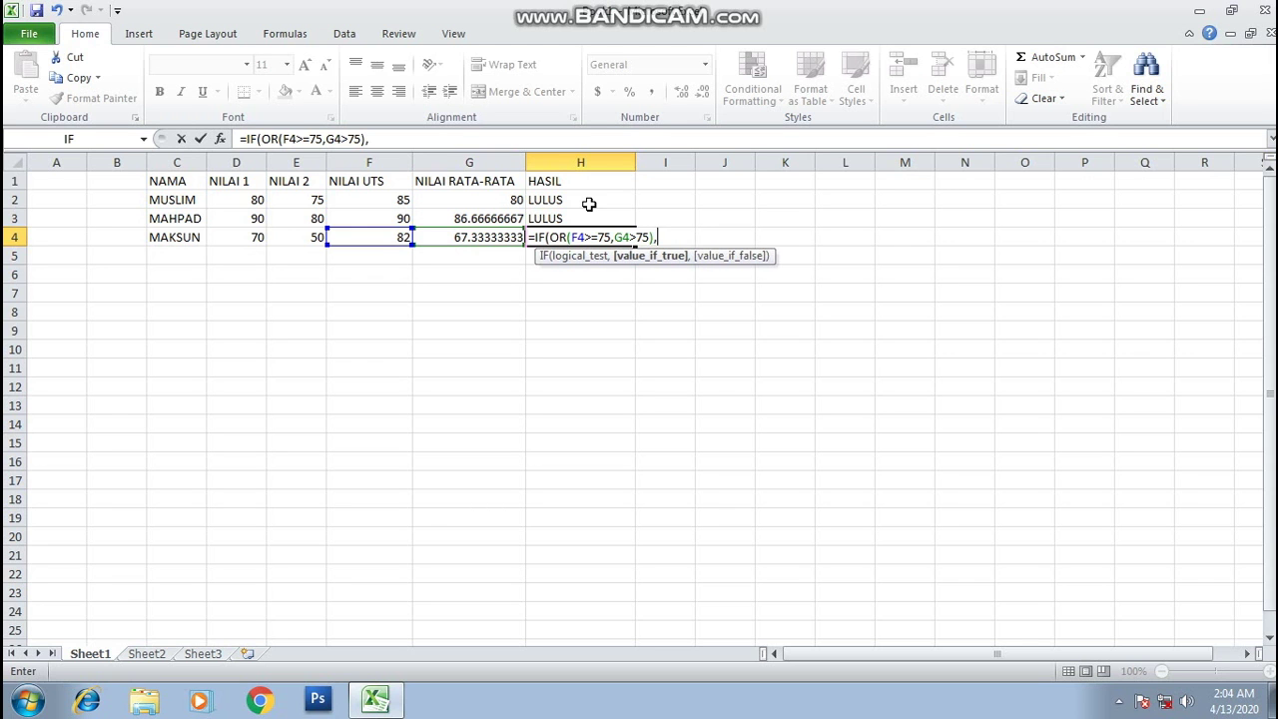
pyautogui.write('"LULUS",JE')
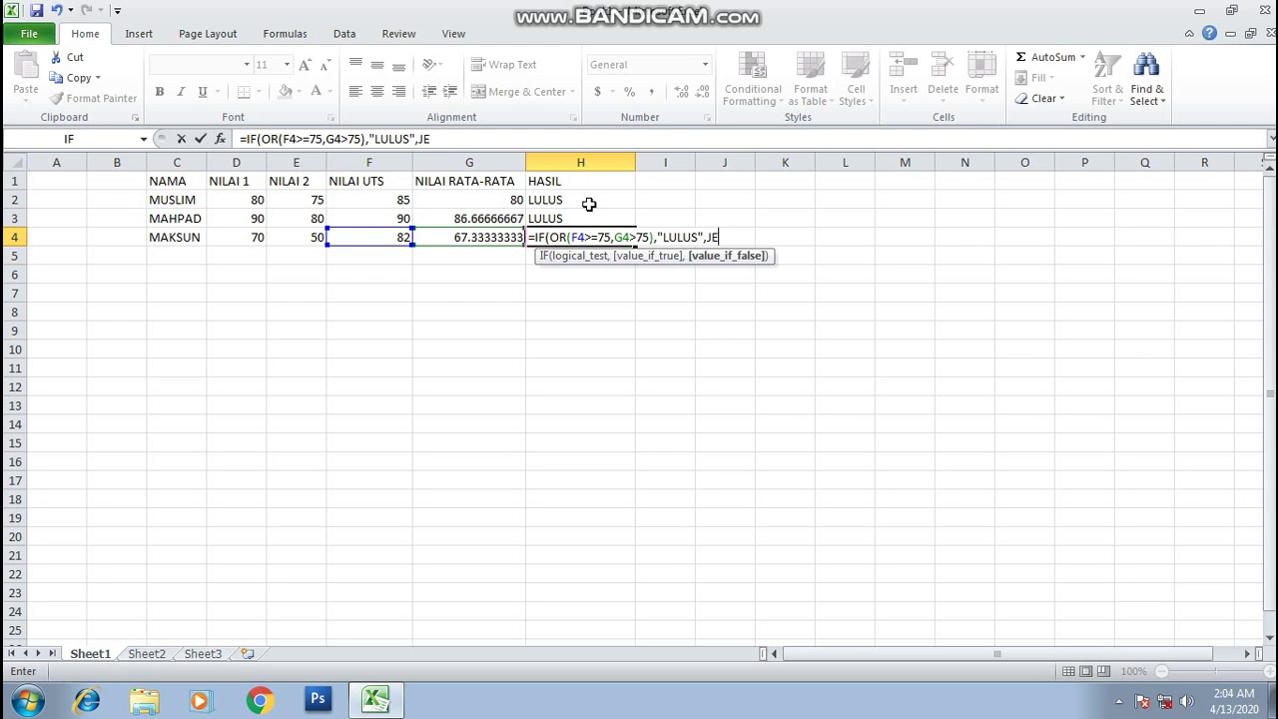
pyautogui.press('BackSpace')
pyautogui.press('BackSpace')
pyautogui.write('HER')
pyautogui.press('BackSpace')
pyautogui.press('BackSpace')
pyautogui.press('BackSpace')
pyautogui.write('"H')
pyautogui.write('")')
pyautogui.press('Return')
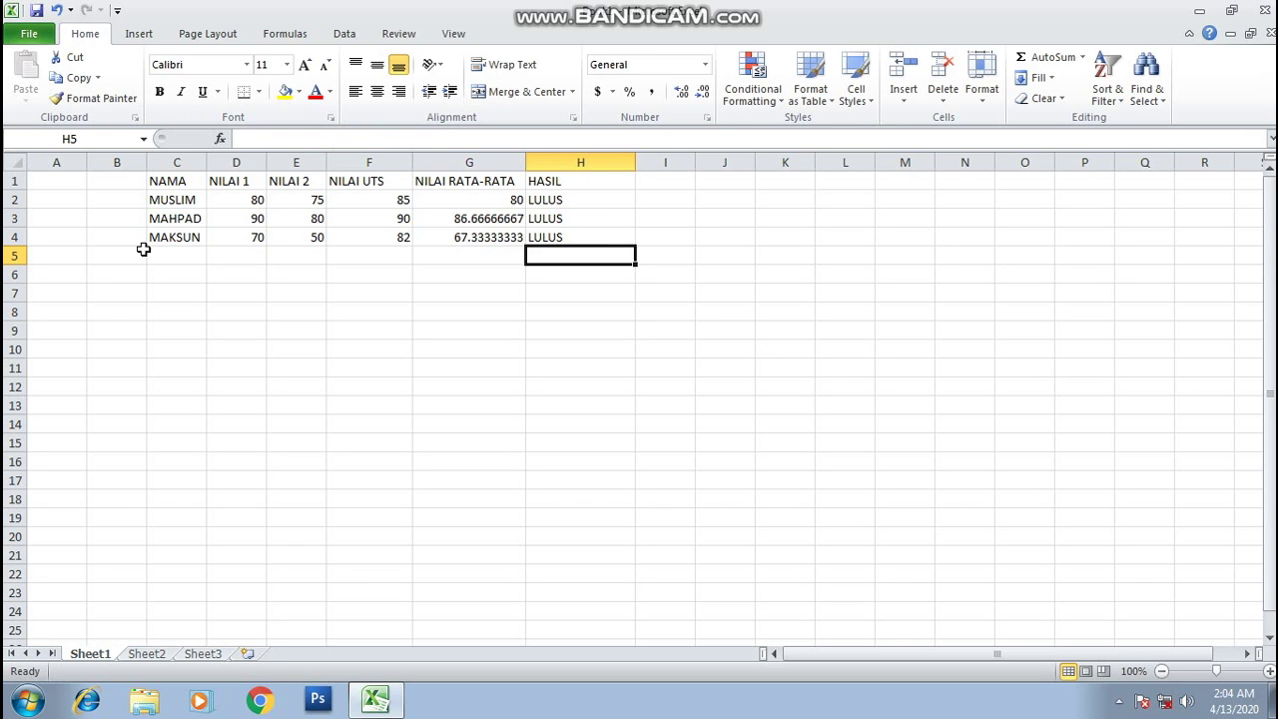
# - Apply All Borders to the whole grade table, C1:H4
pyautogui.click(179, 181)
pyautogui.moveTo(183, 180); pyautogui.dragTo(583, 229)
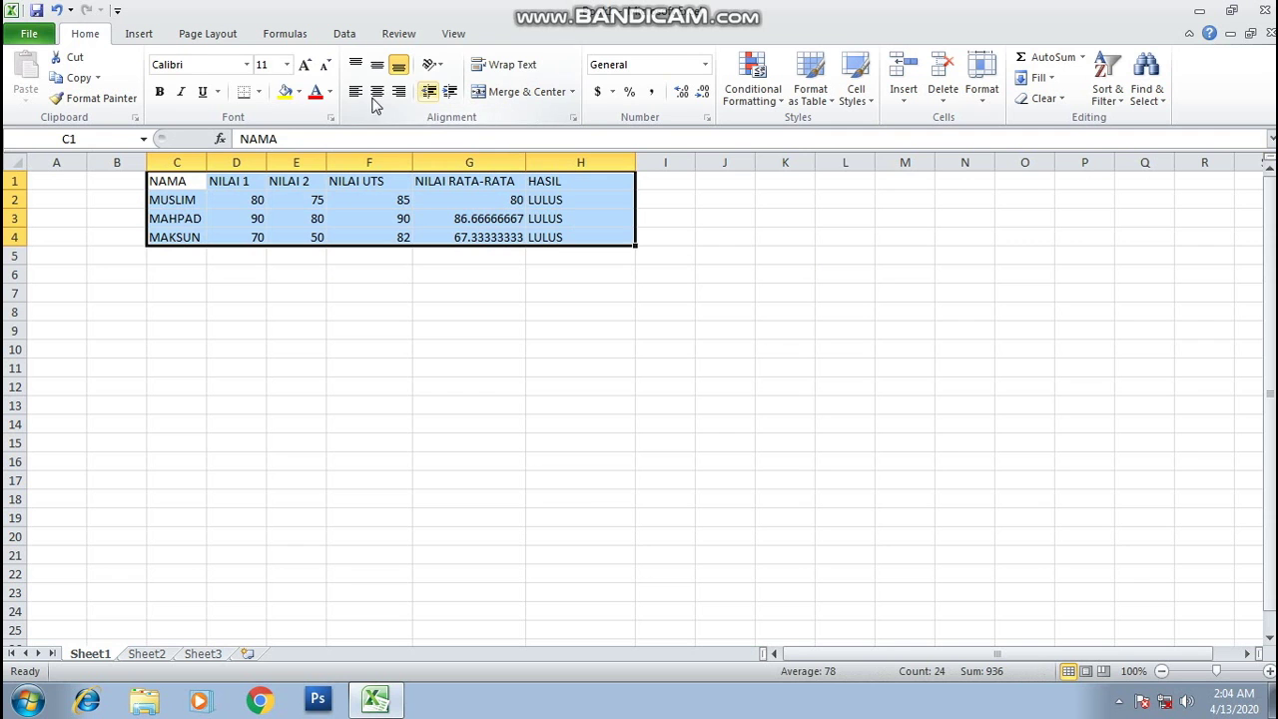
pyautogui.click(259, 91)
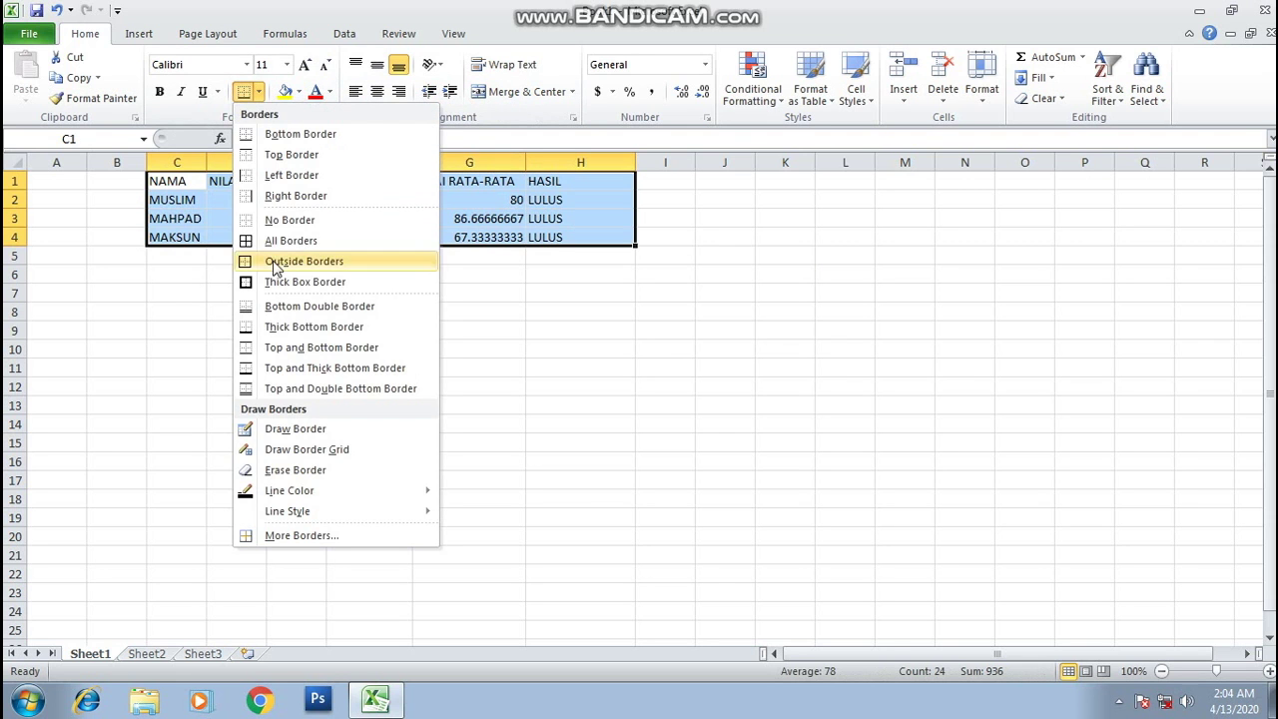
pyautogui.click(283, 248)
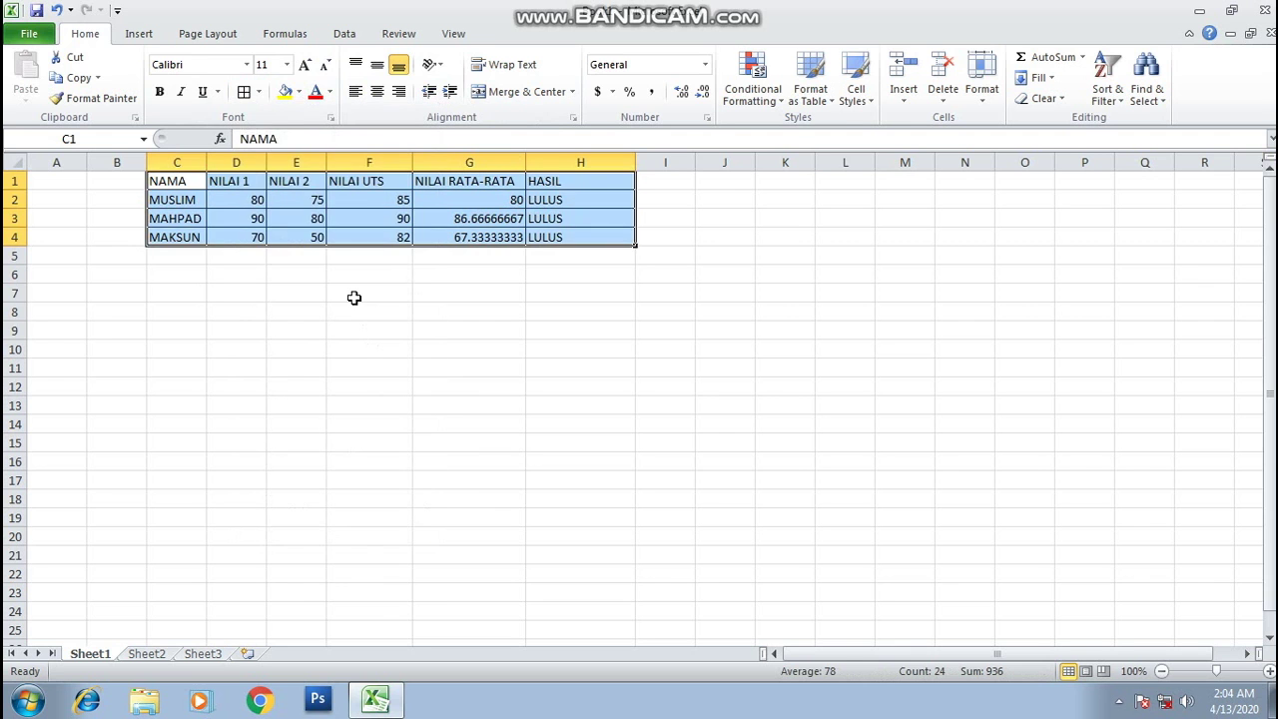
pyautogui.click(353, 295)
# - Fill the header row C1:H1 with the standard red color
pyautogui.moveTo(164, 178); pyautogui.dragTo(579, 174)
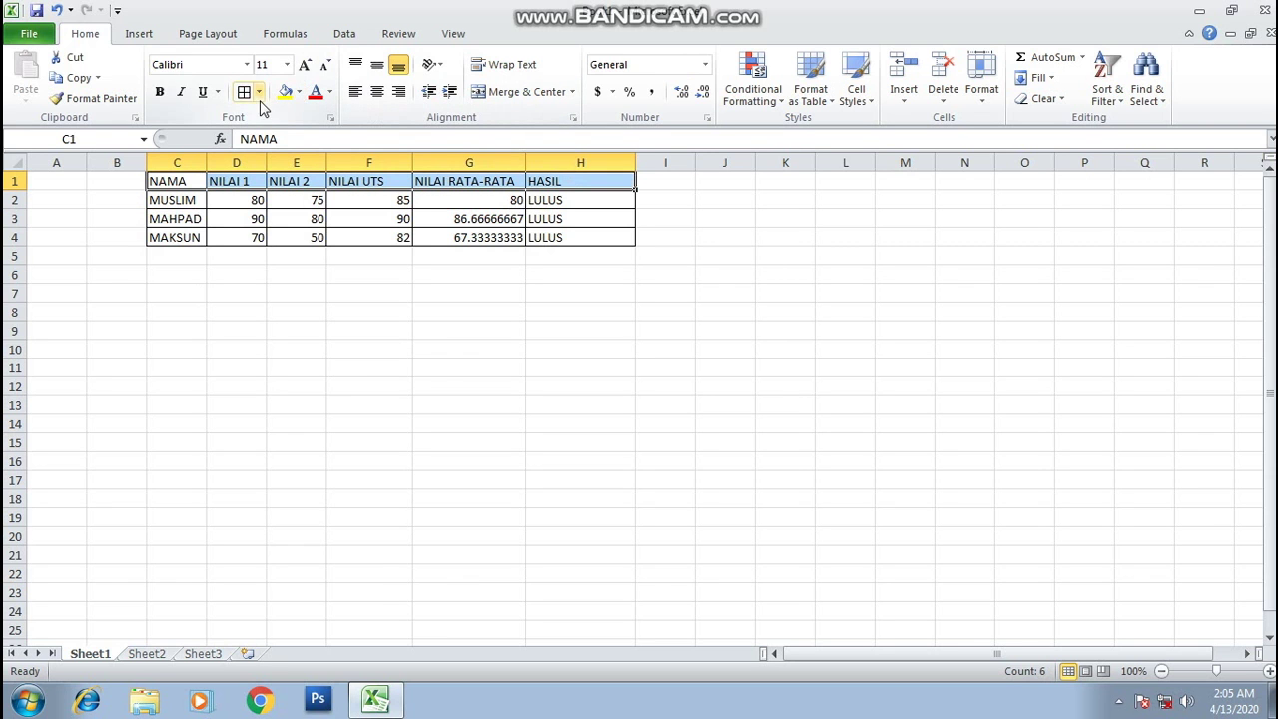
pyautogui.click(330, 91)
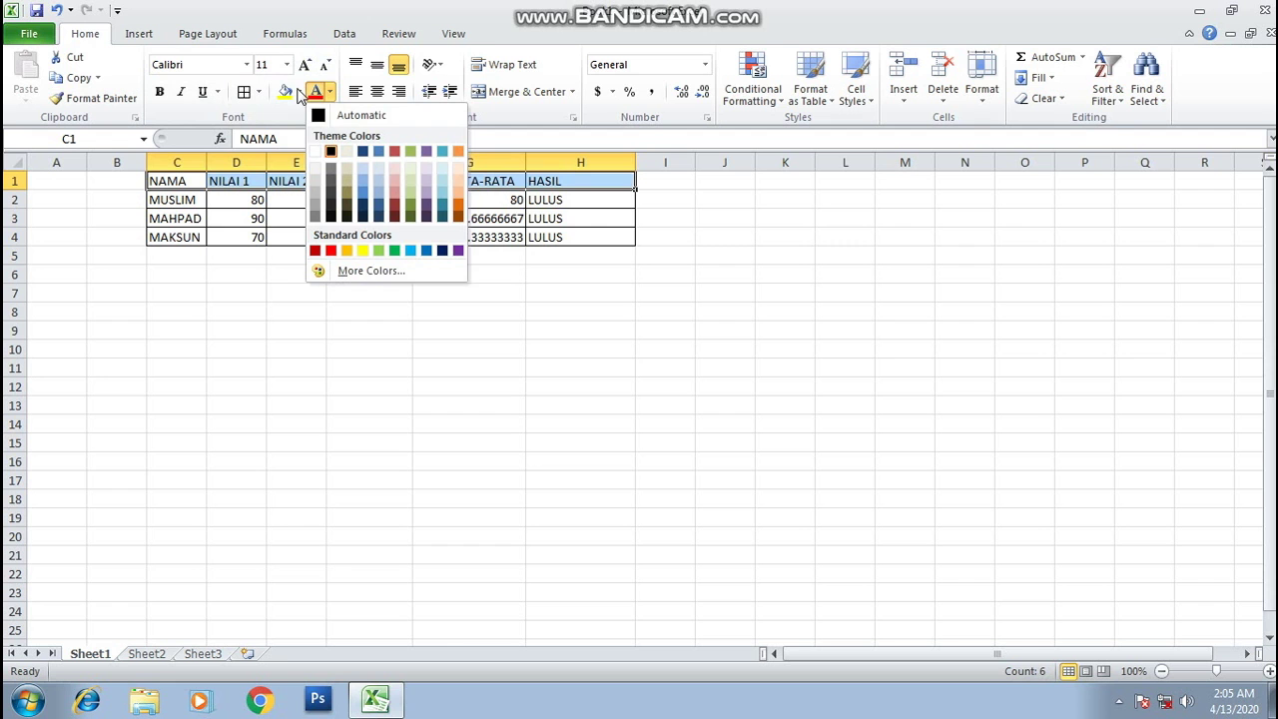
pyautogui.click(298, 92)
pyautogui.click(297, 92)
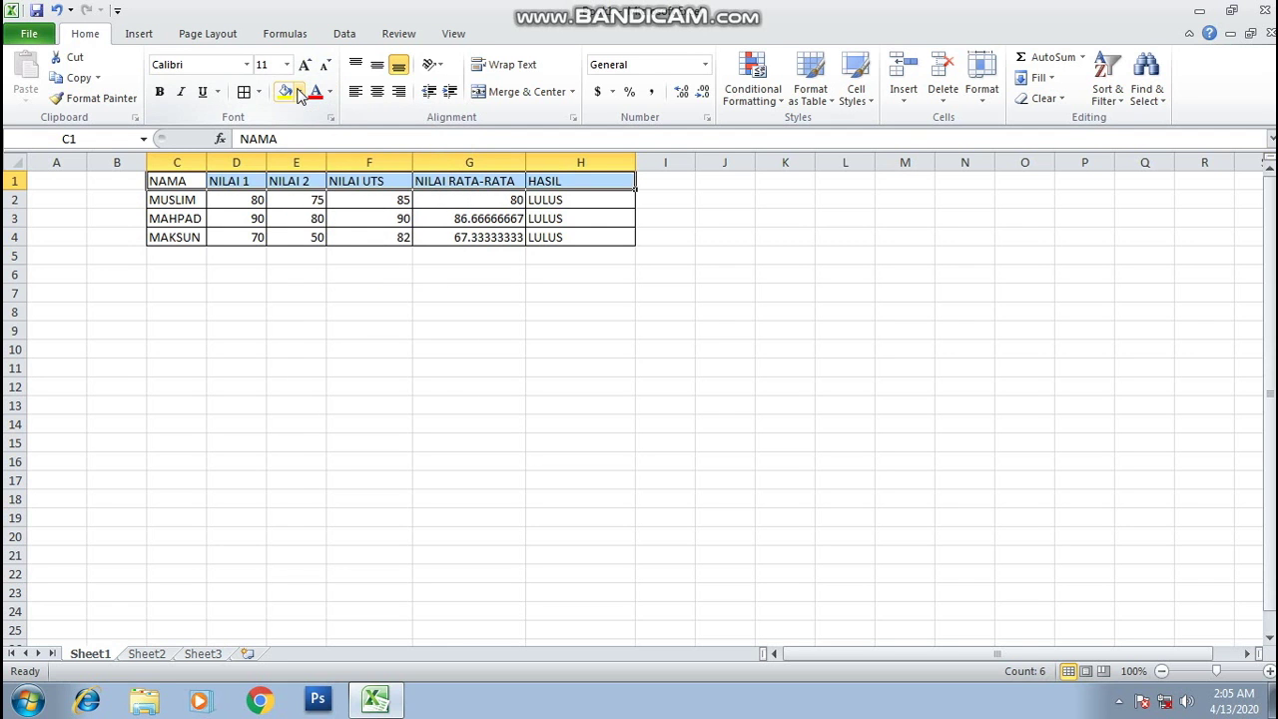
pyautogui.click(297, 92)
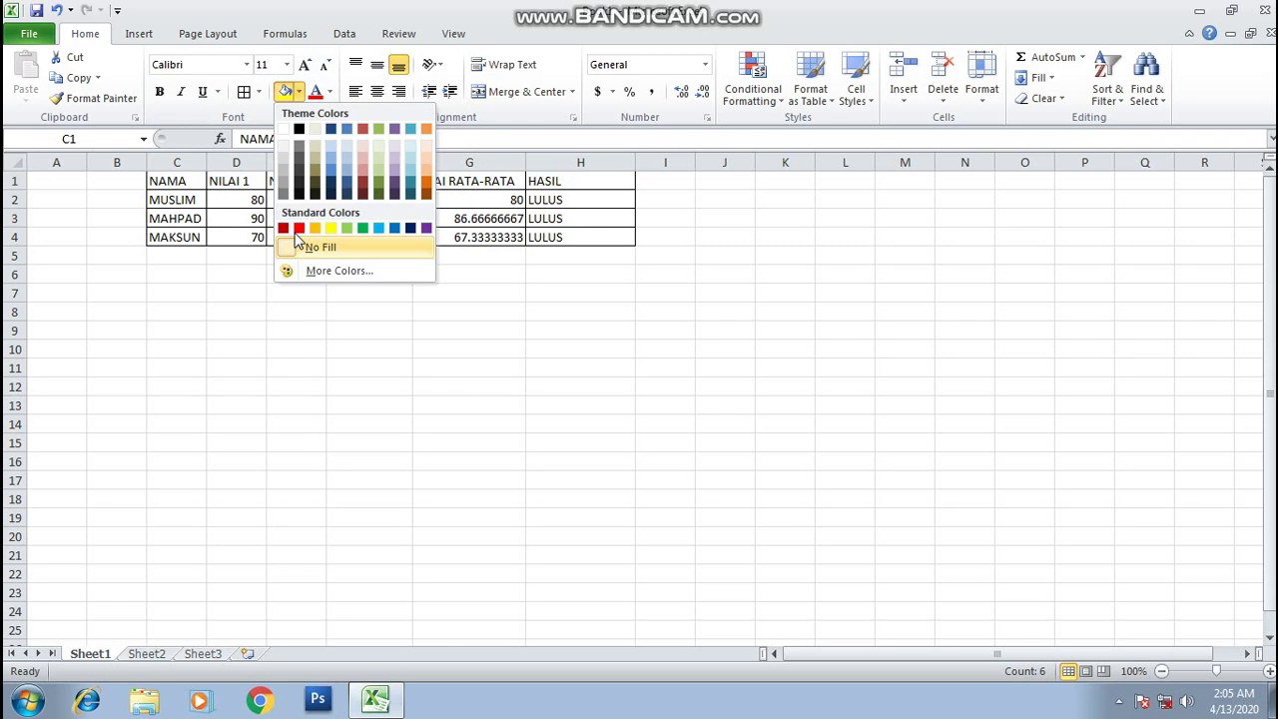
pyautogui.click(299, 229)
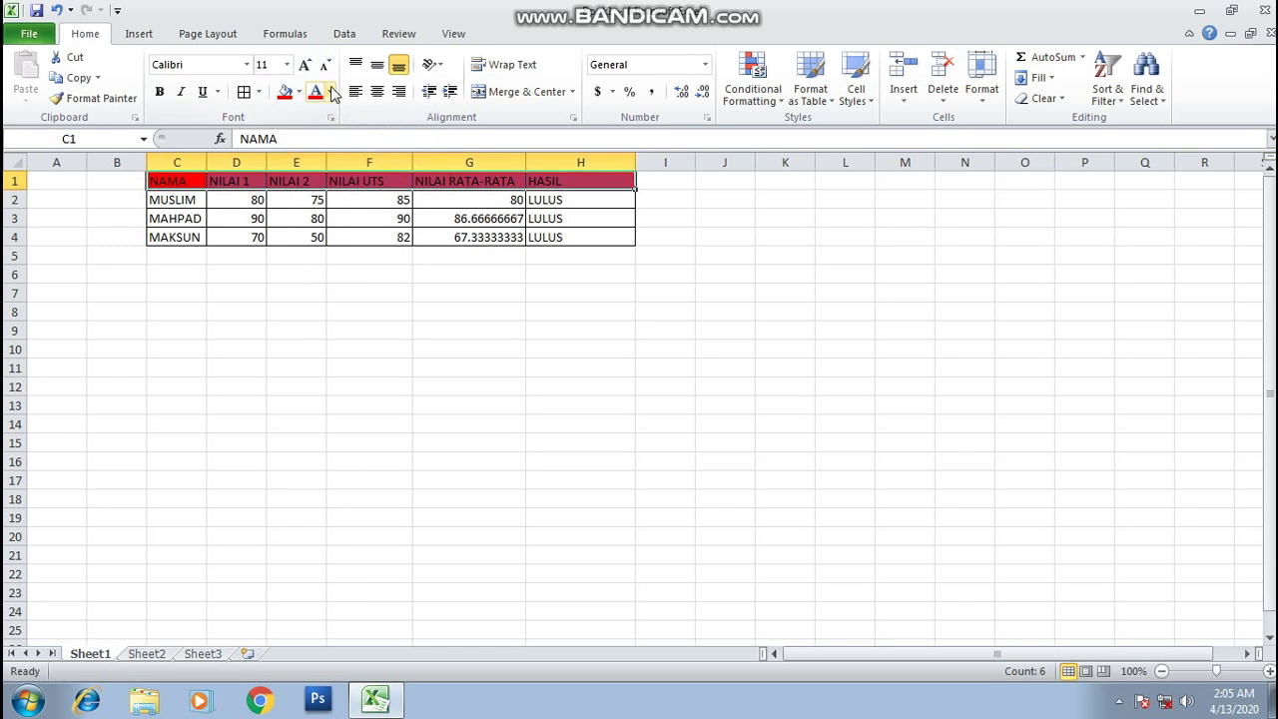
# - Change the font color of the header row C1:H1 to white
pyautogui.click(330, 92)
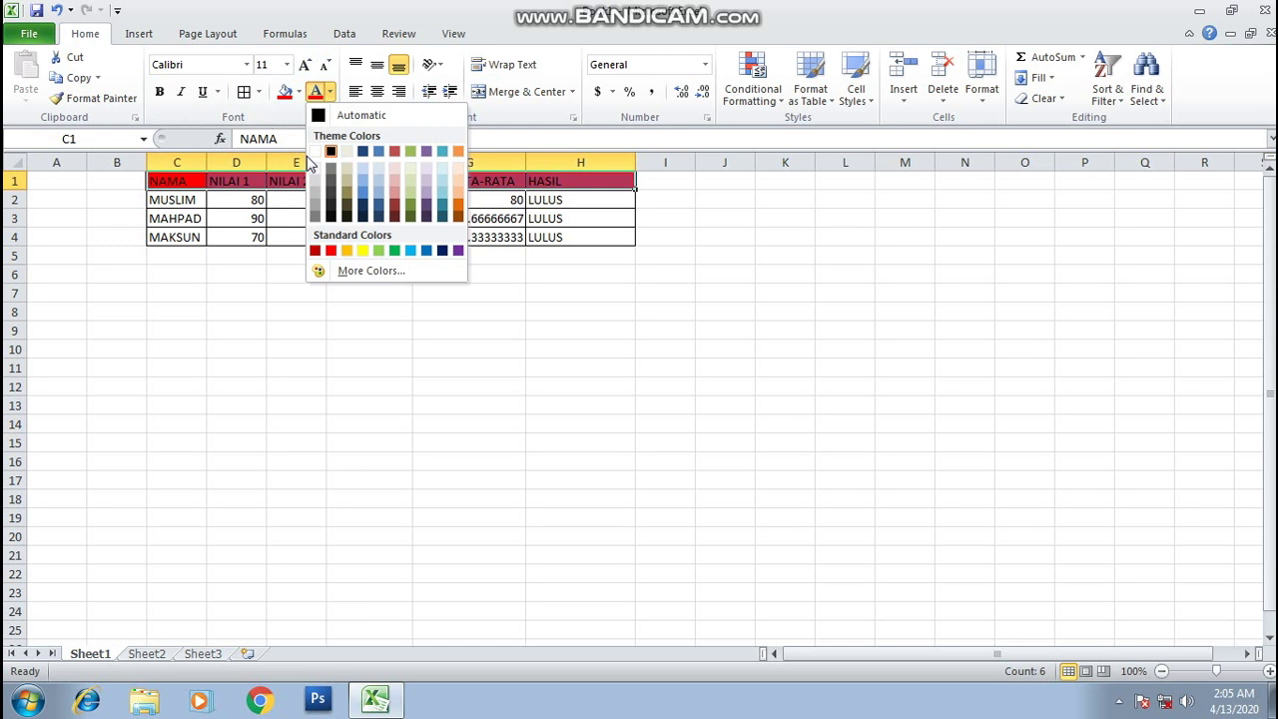
pyautogui.click(314, 152)
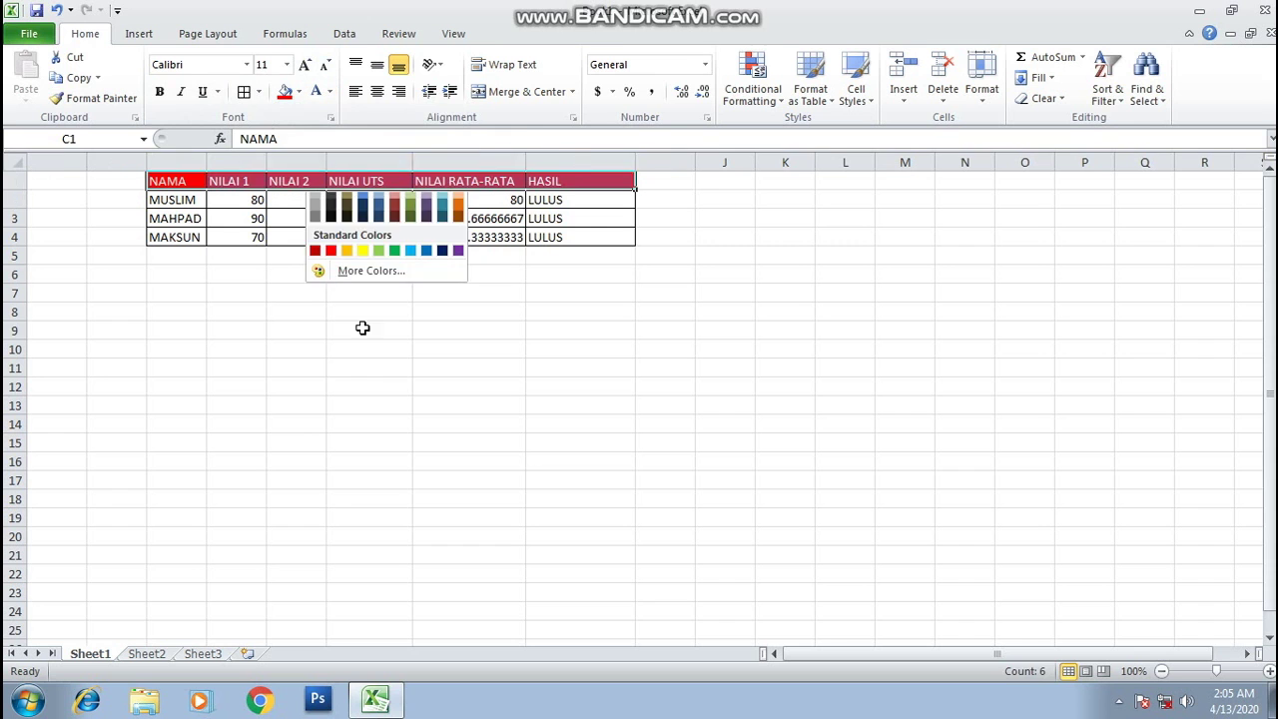
pyautogui.click(399, 365)
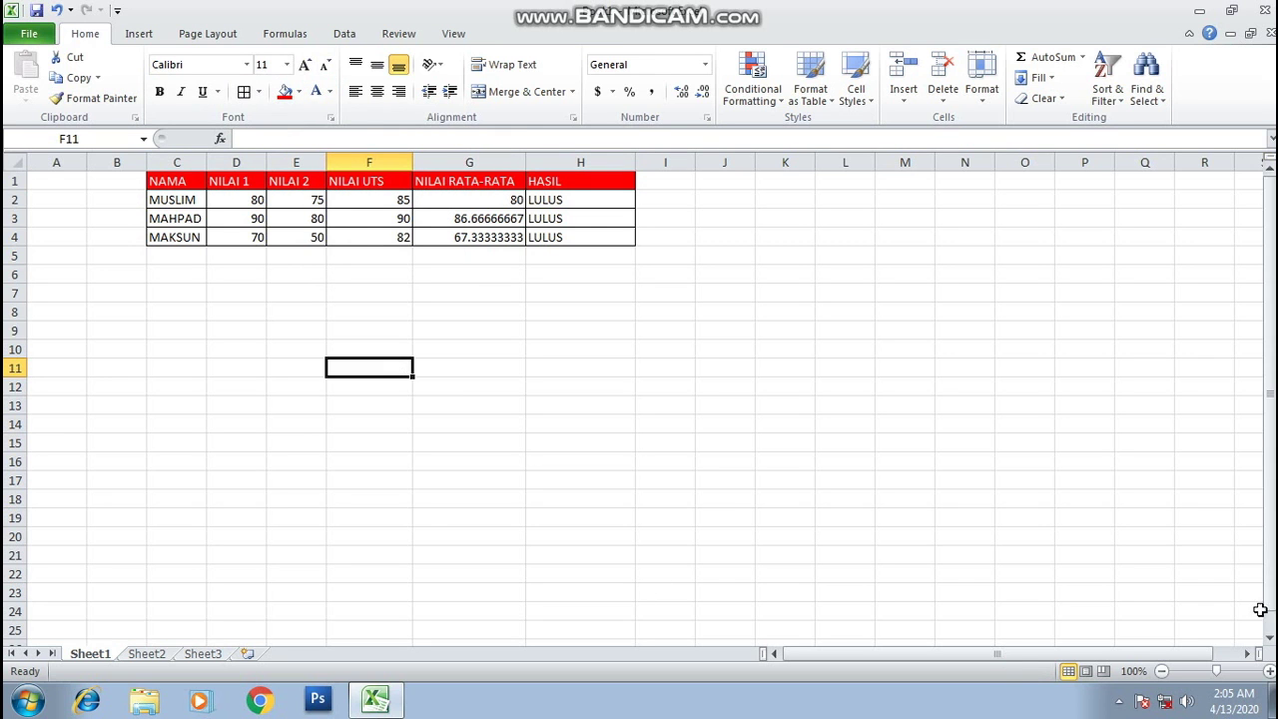
pyautogui.click(1003, 465)
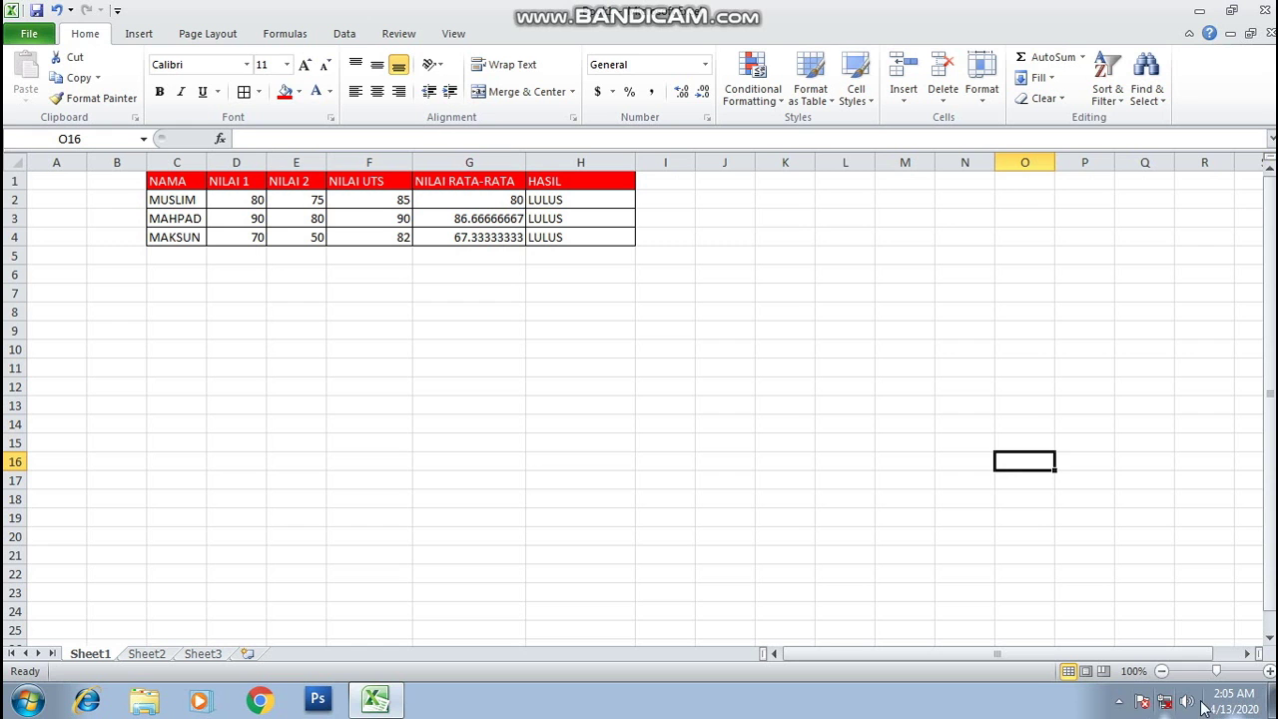
pyautogui.click(1122, 703)
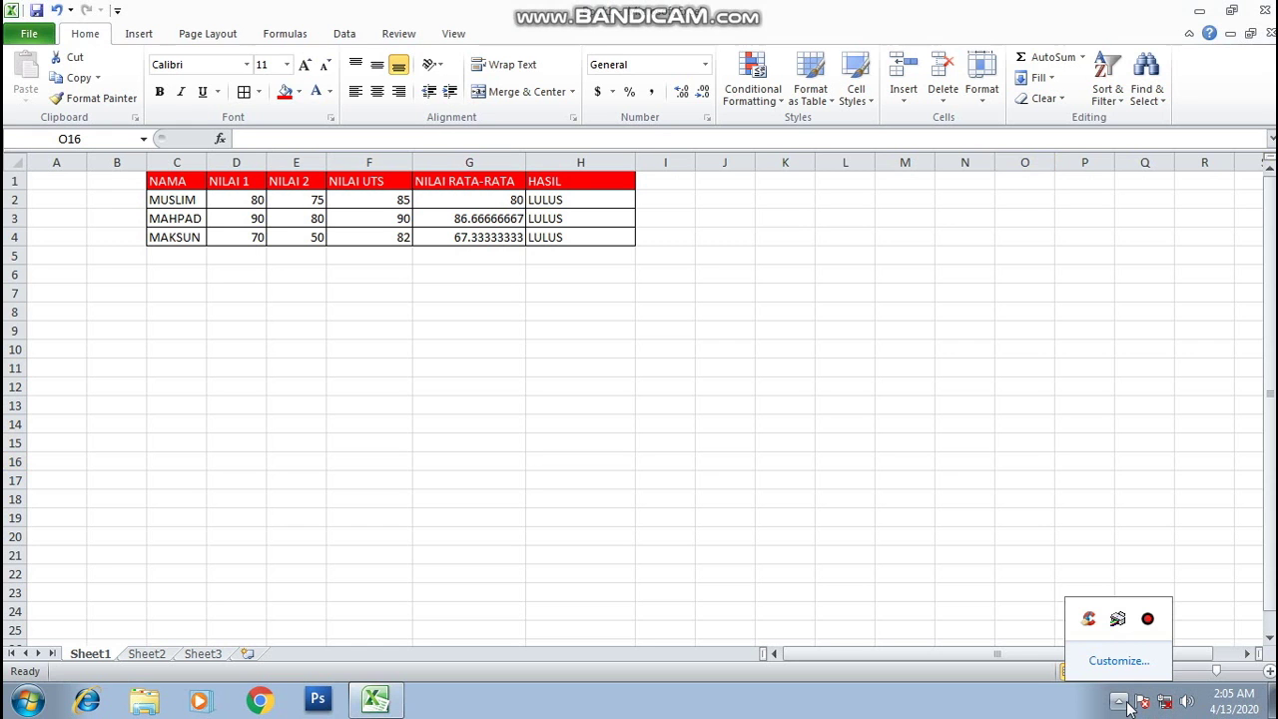